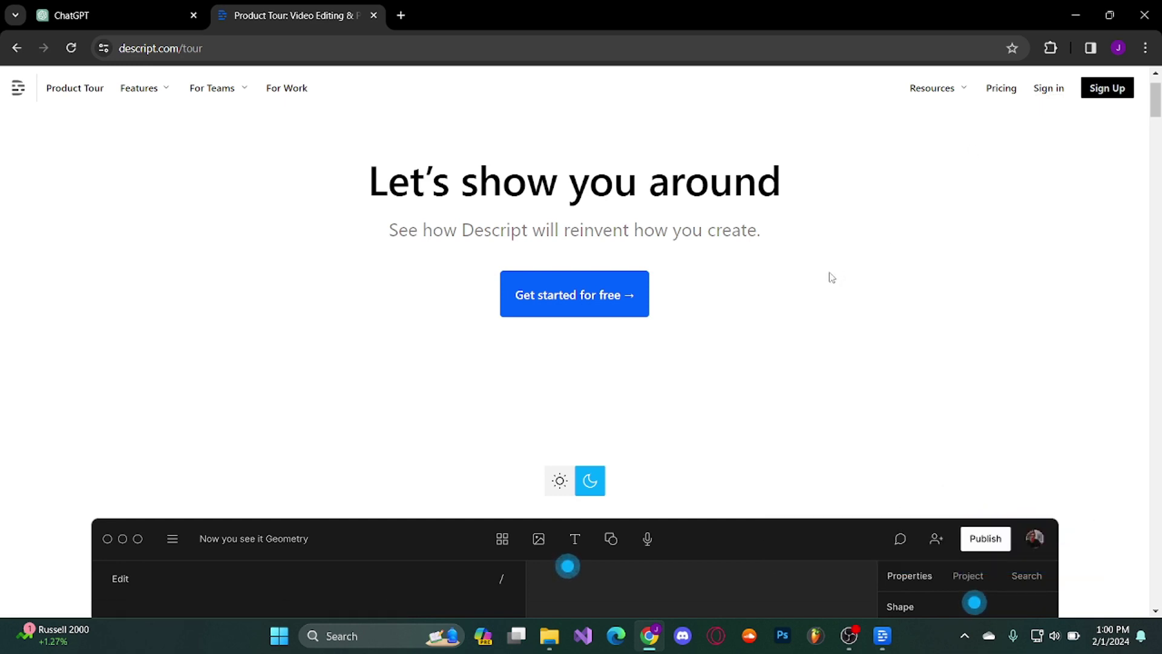
Look through the product tour page on the Descript website.
scroll(832, 277, down, 5)
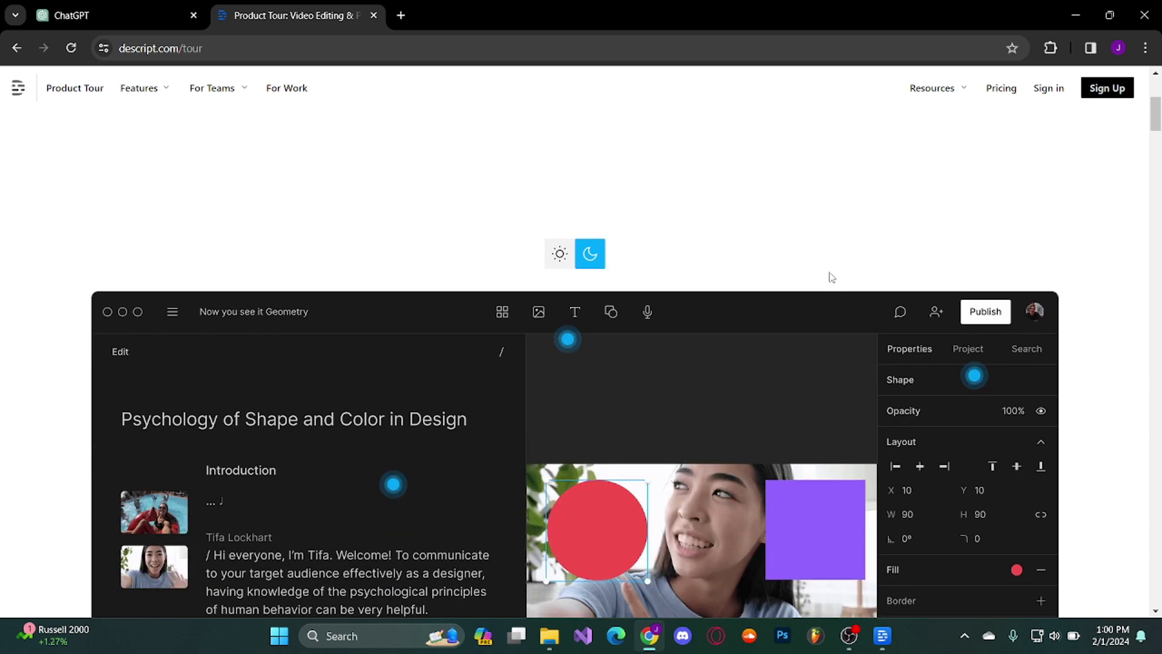
scroll(813, 301, up, 7)
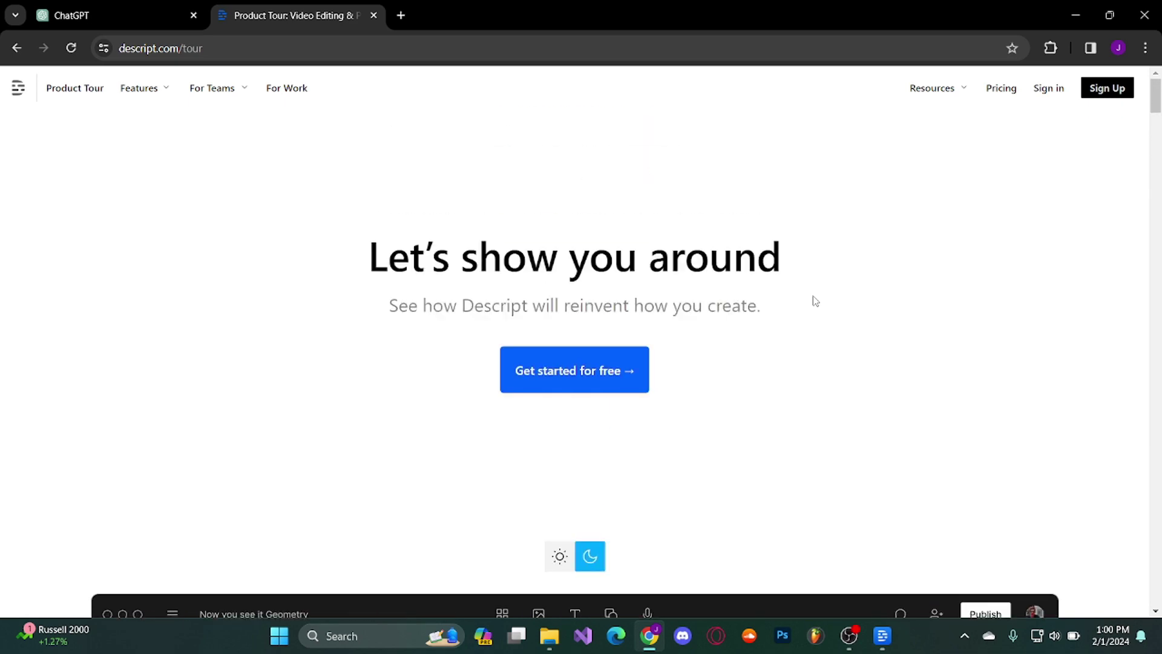
scroll(814, 299, down, 4)
scroll(813, 292, down, 3)
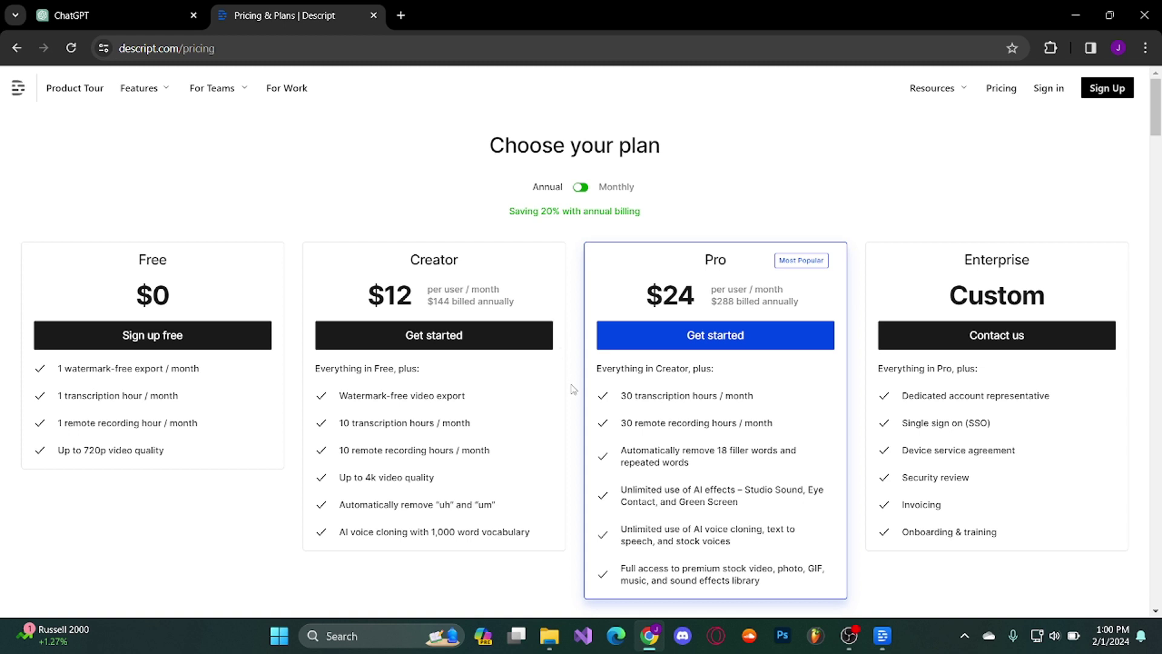
Switch to the Descript desktop app and create a new audio project titled "Project 1" with an empty composition.
click(890, 635)
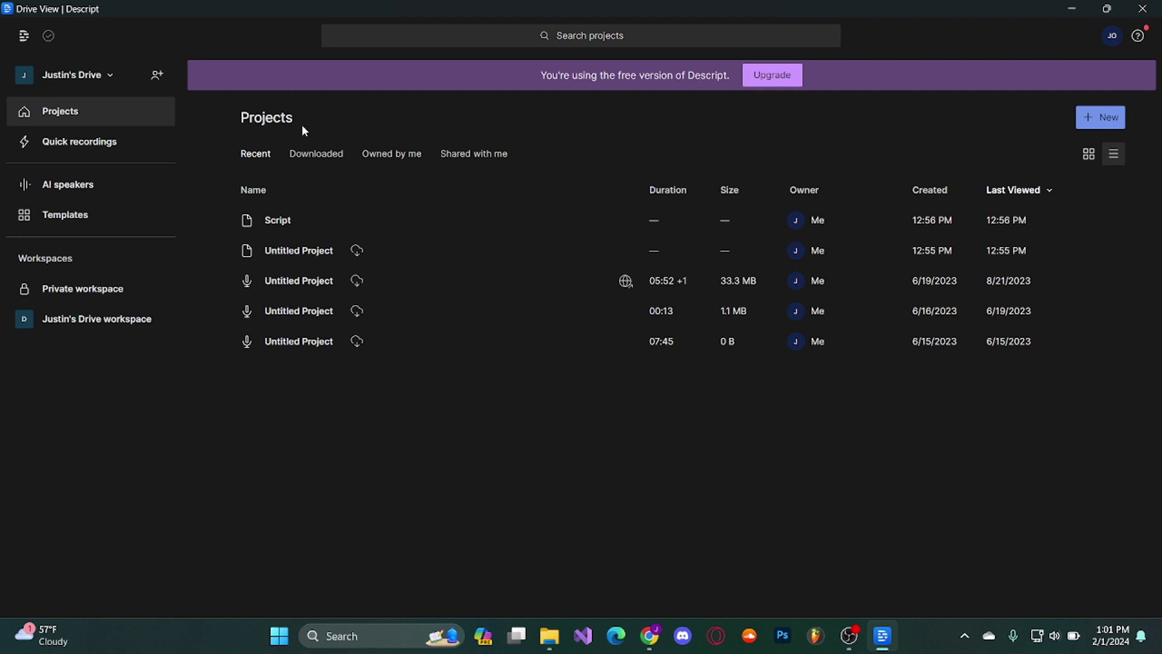
click(1111, 125)
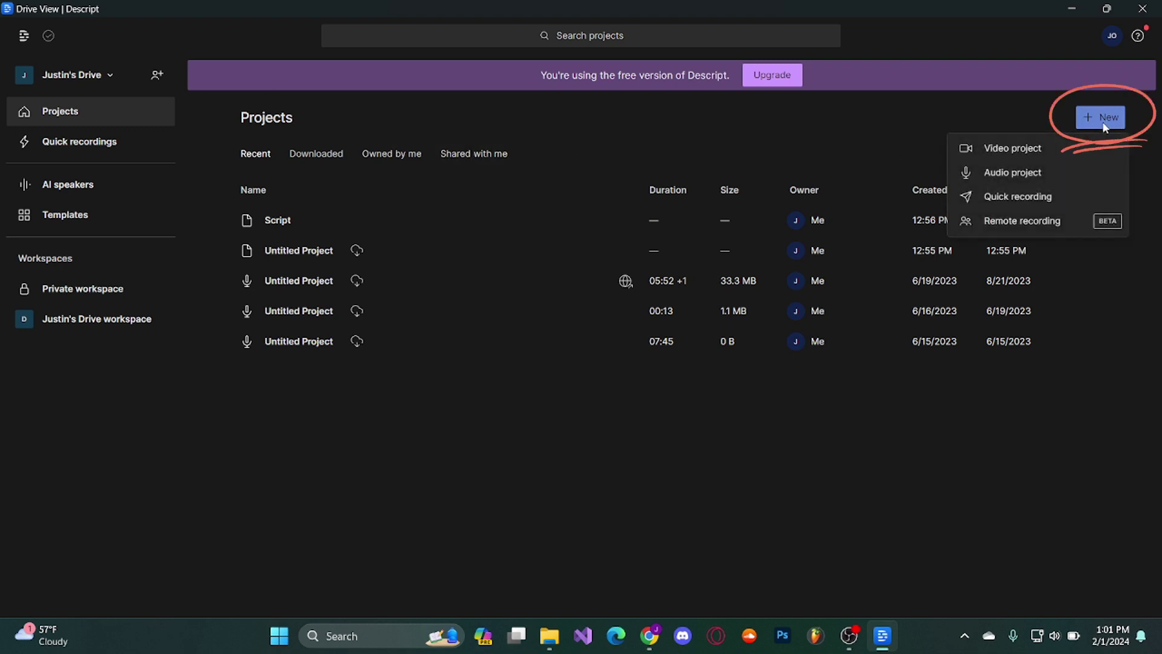
click(1044, 172)
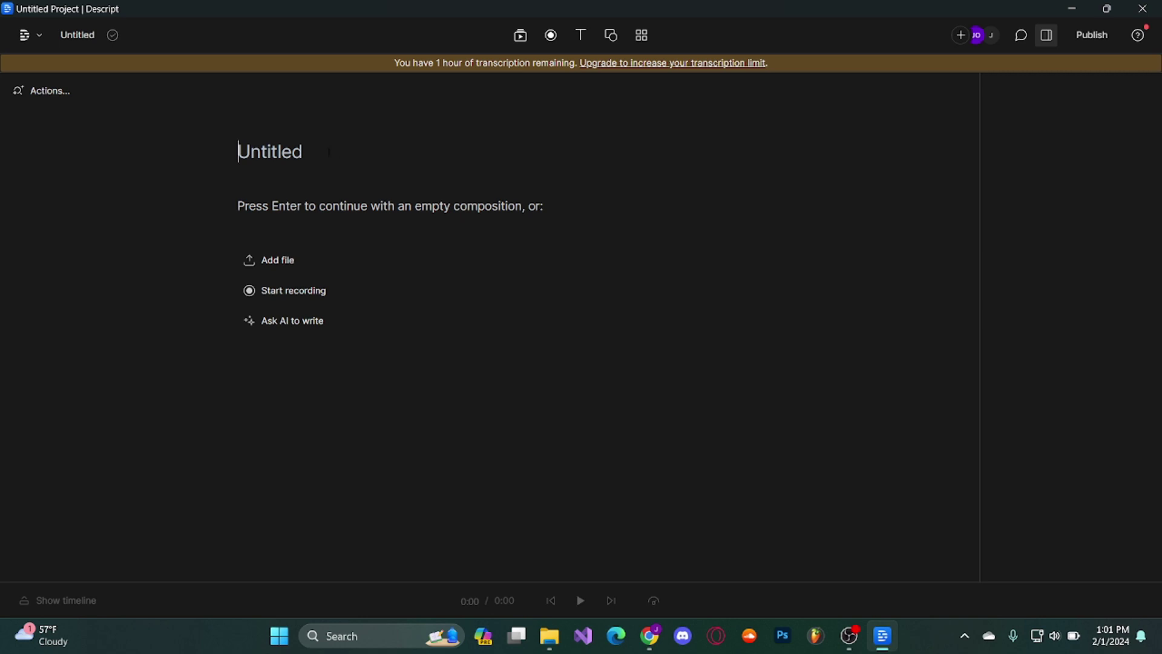
text(Project 1)
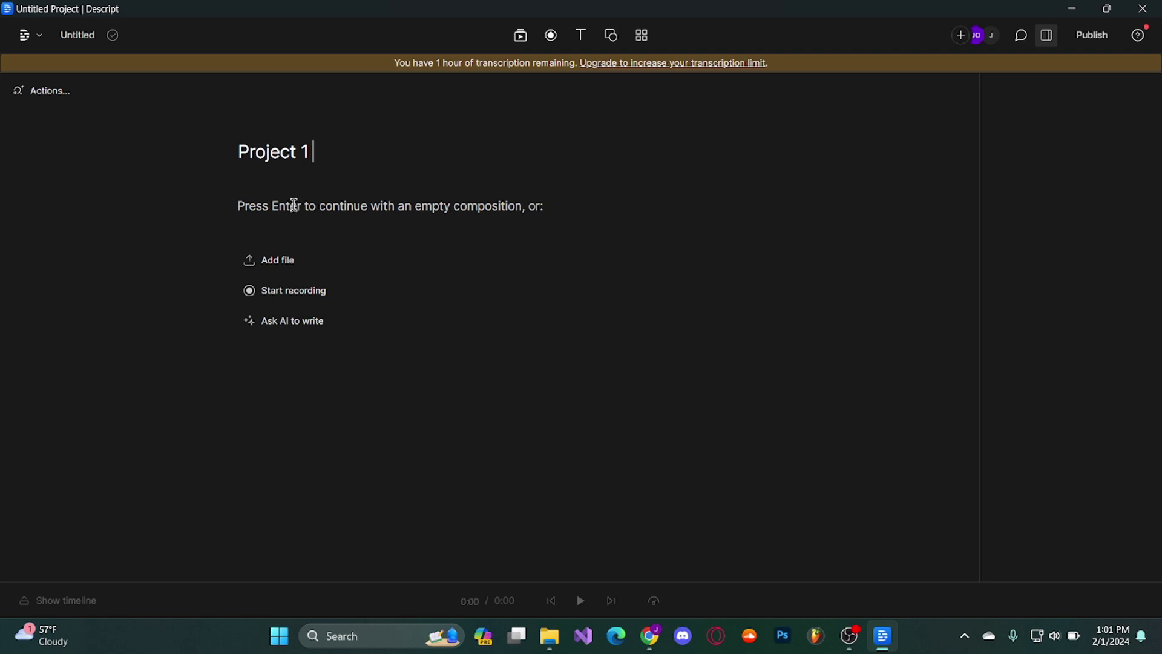
key(Return)
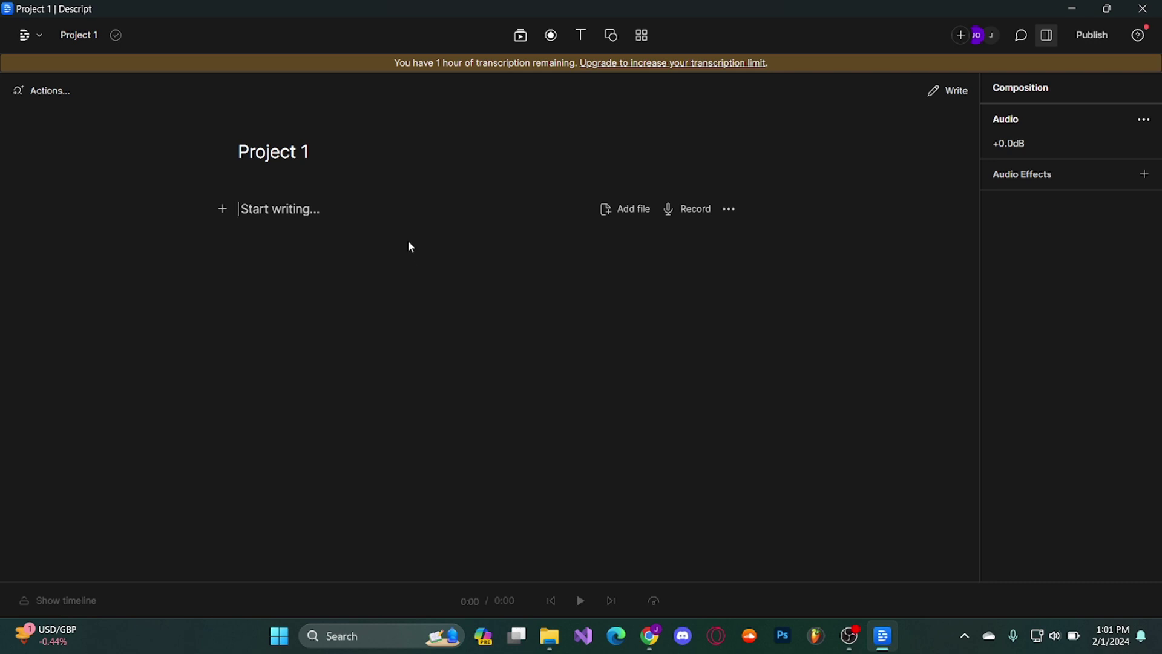
Copy the sample bookstore paragraph from the ChatGPT conversation in Chrome and paste it into the Project 1 script in Descript.
mouse_move(647, 639)
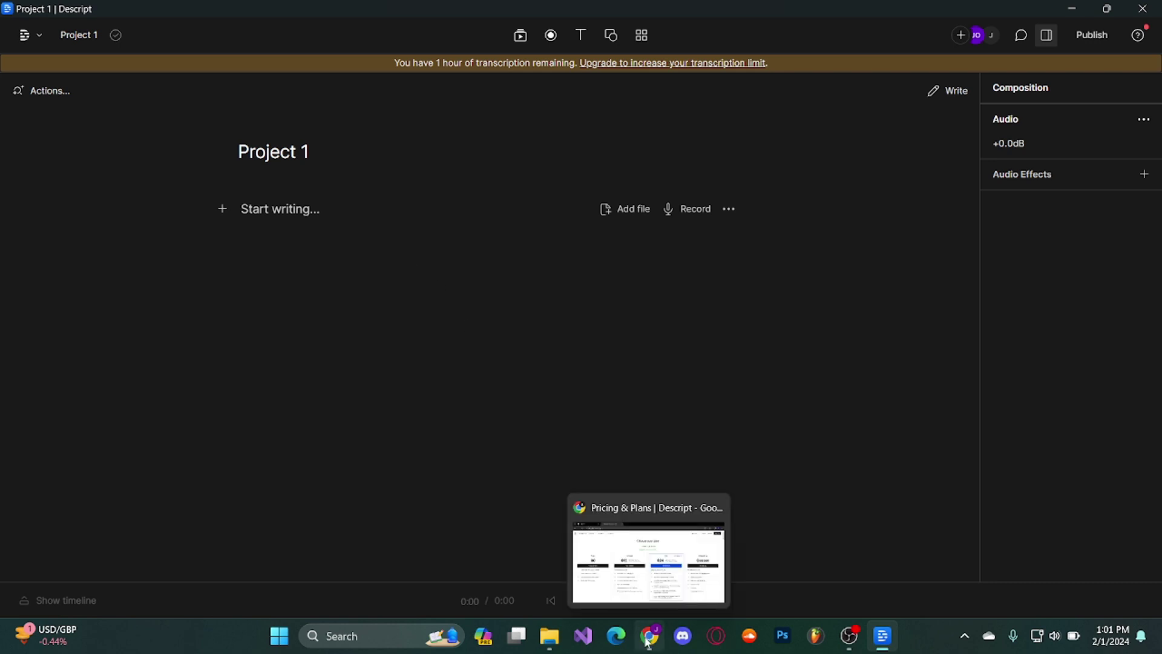
click(648, 641)
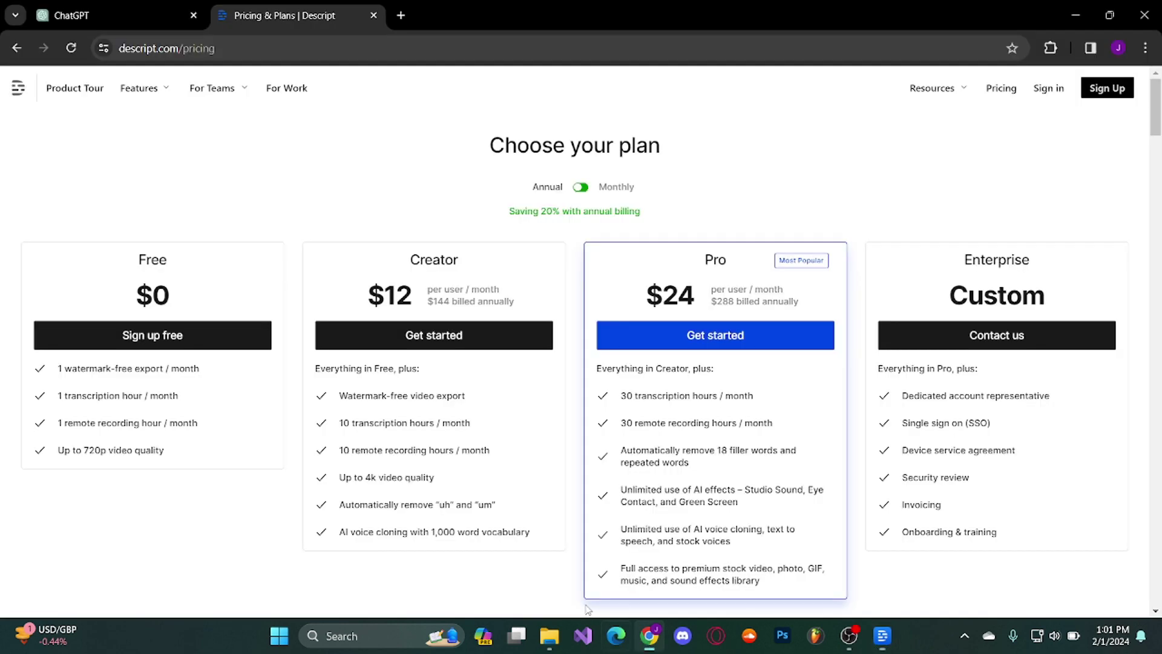
click(146, 13)
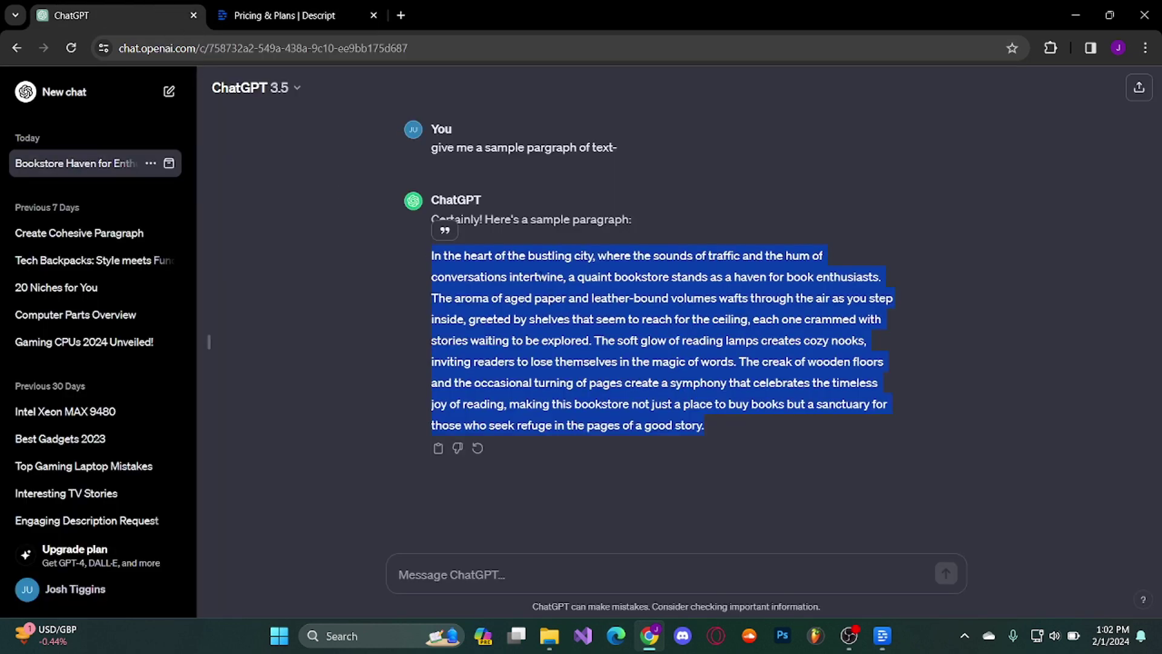
right_click(536, 289)
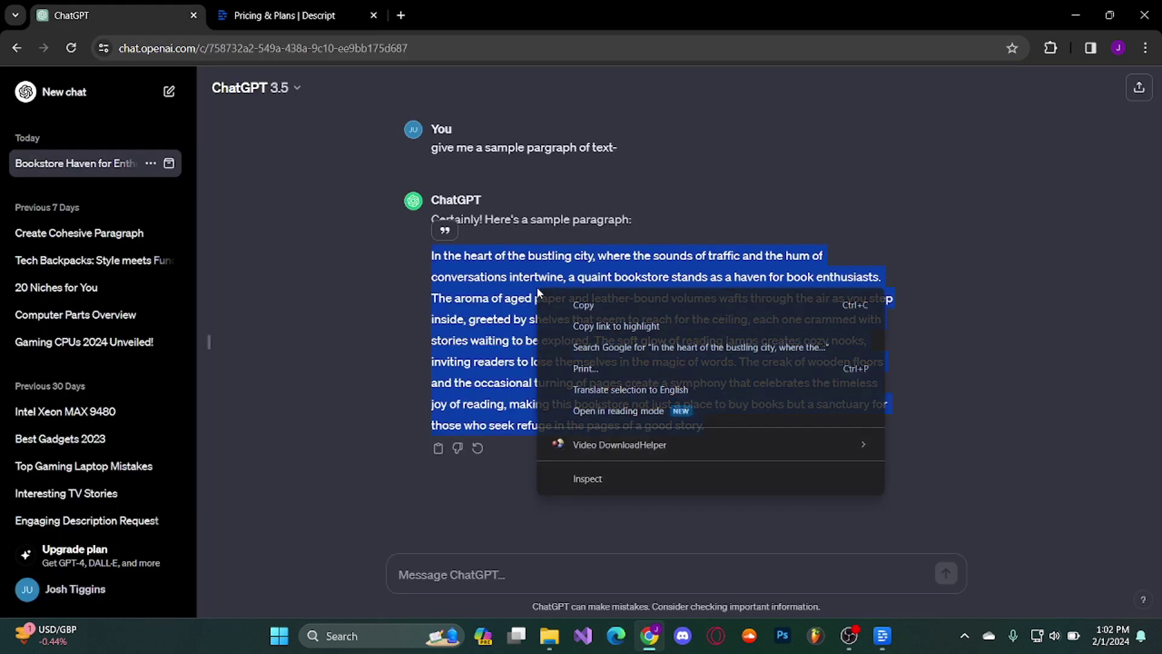
click(570, 302)
key(alt+Tab)
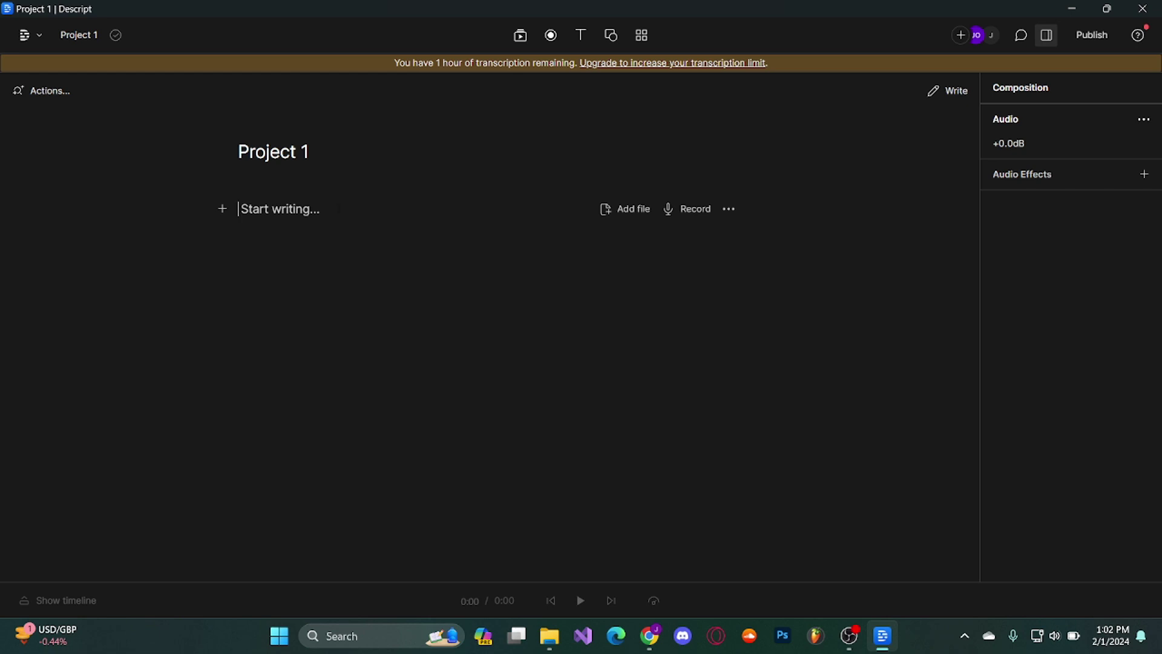
key(ctrl+v)
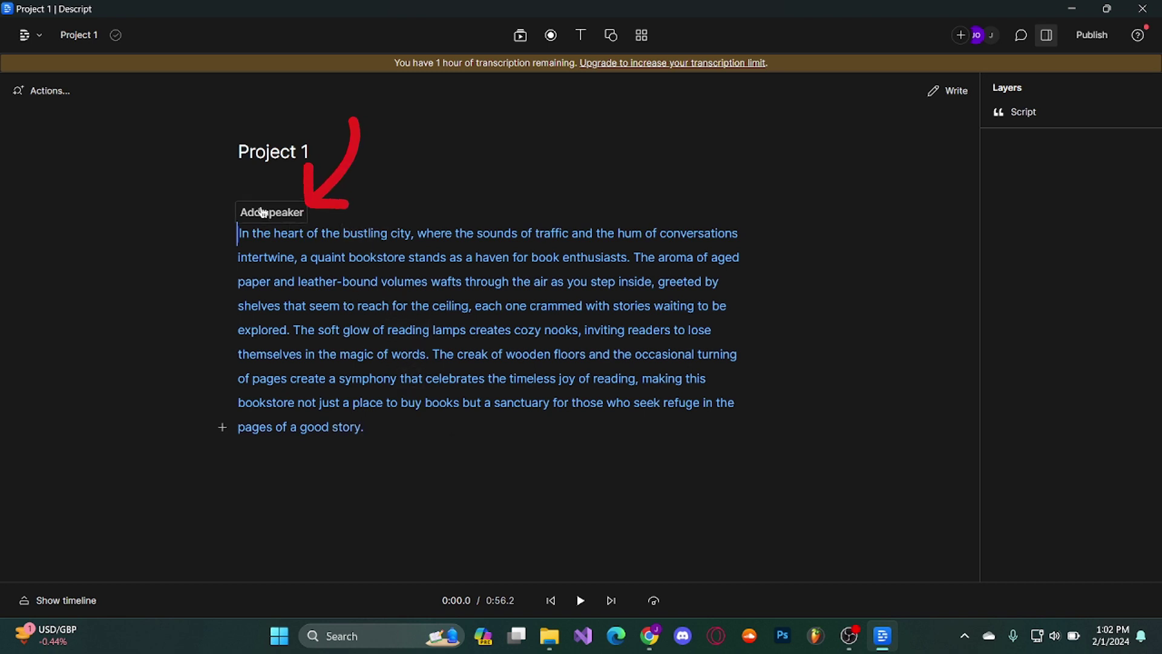
Browse the stock AI speakers, preview the Alan voice, and assign Bernard as the speaker of the pasted paragraph.
click(261, 211)
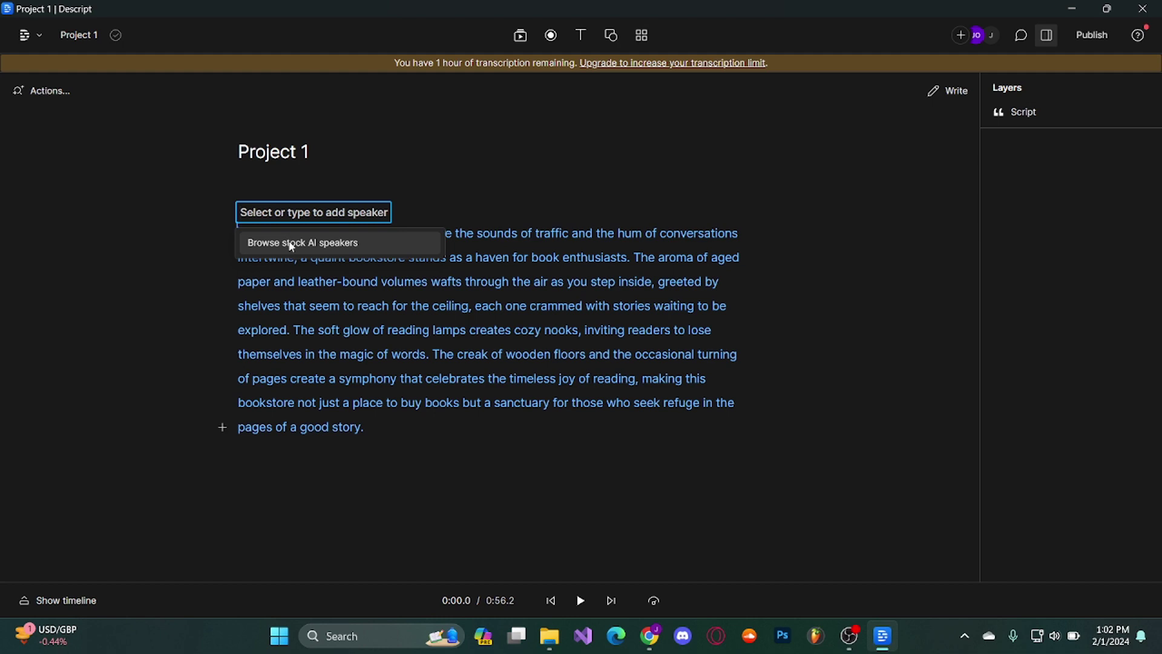
click(291, 246)
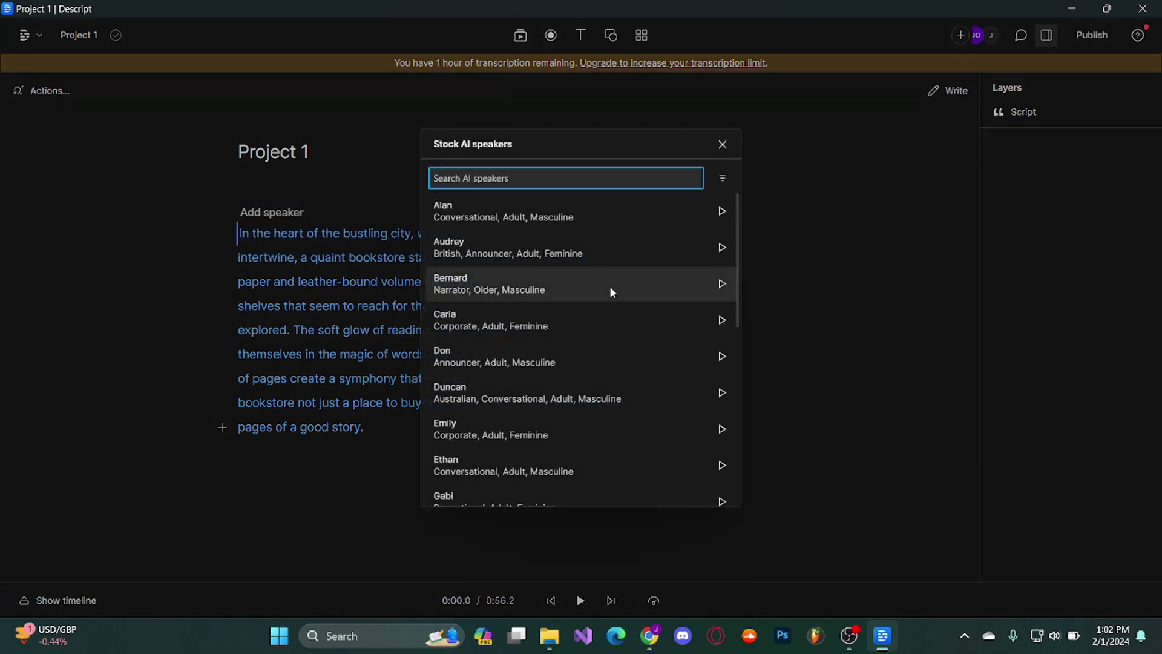
scroll(576, 245, down, 3)
scroll(575, 240, down, 3)
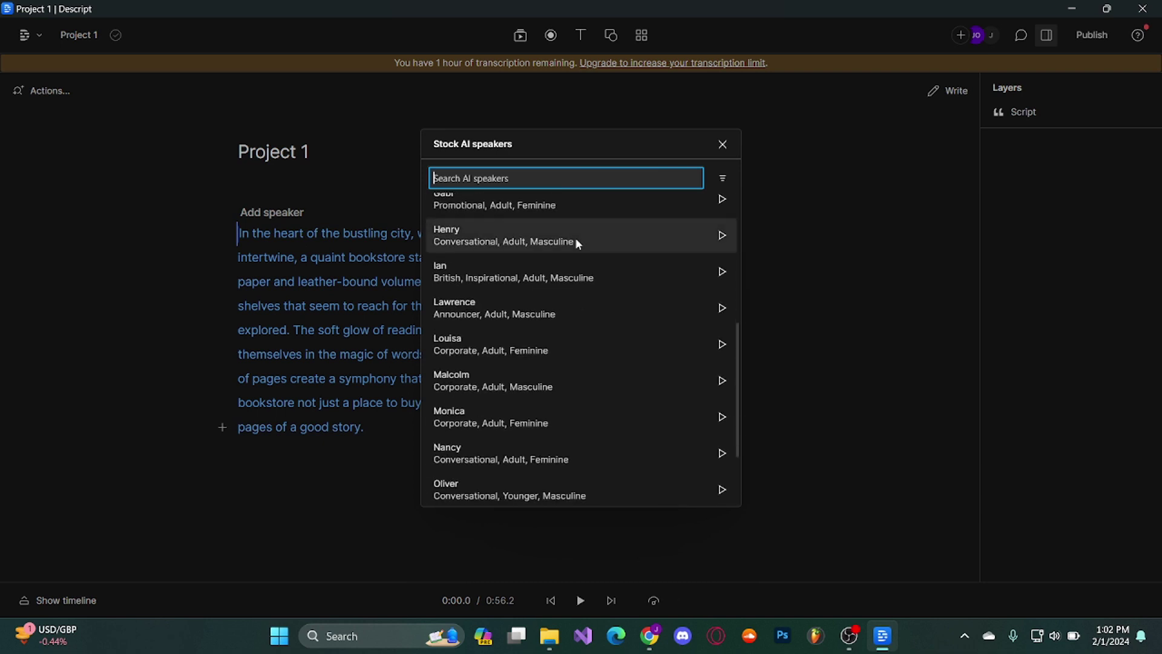
scroll(585, 246, down, 2)
scroll(589, 285, down, 1)
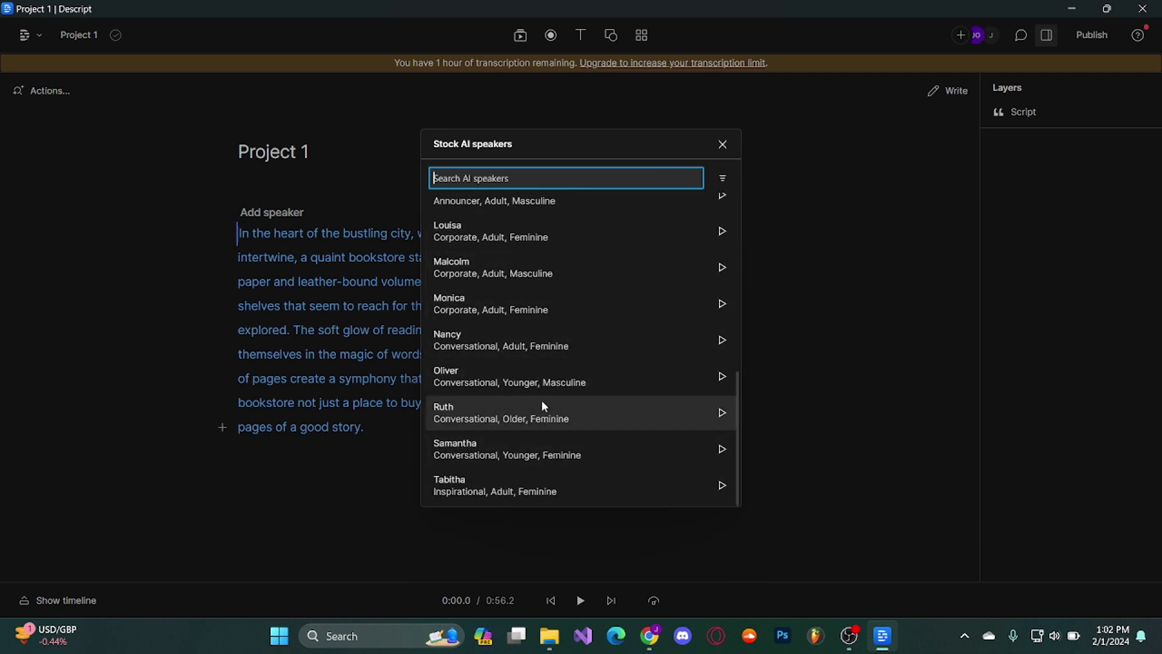
scroll(546, 400, up, 2)
scroll(547, 401, up, 6)
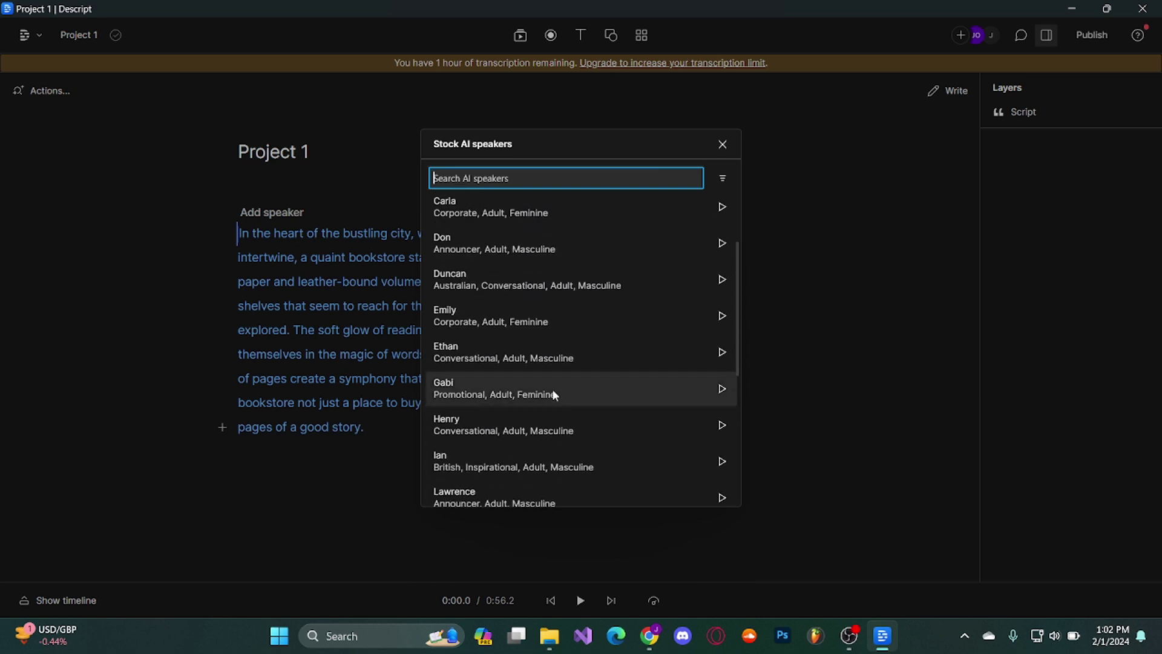
scroll(571, 397, up, 3)
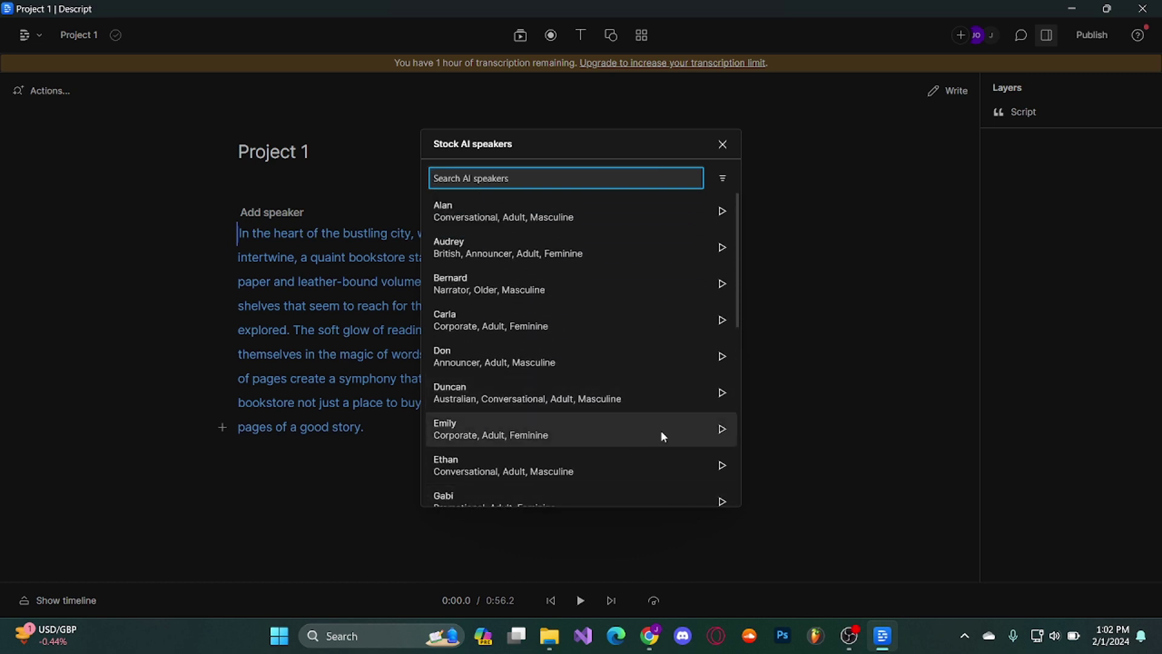
click(722, 211)
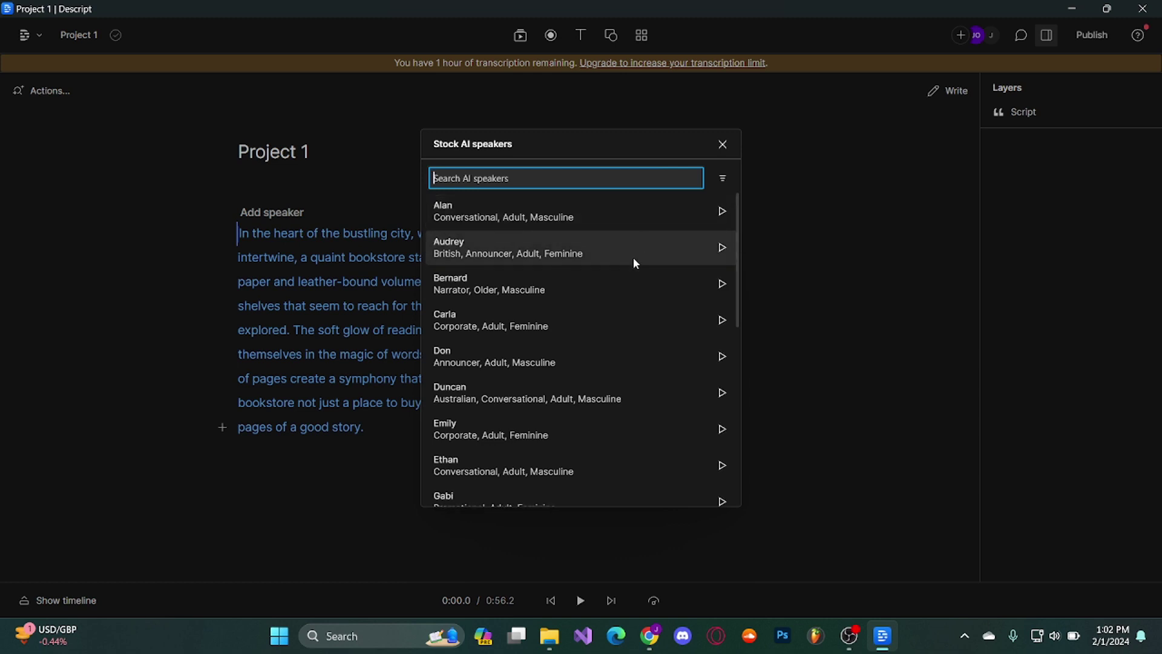
click(466, 283)
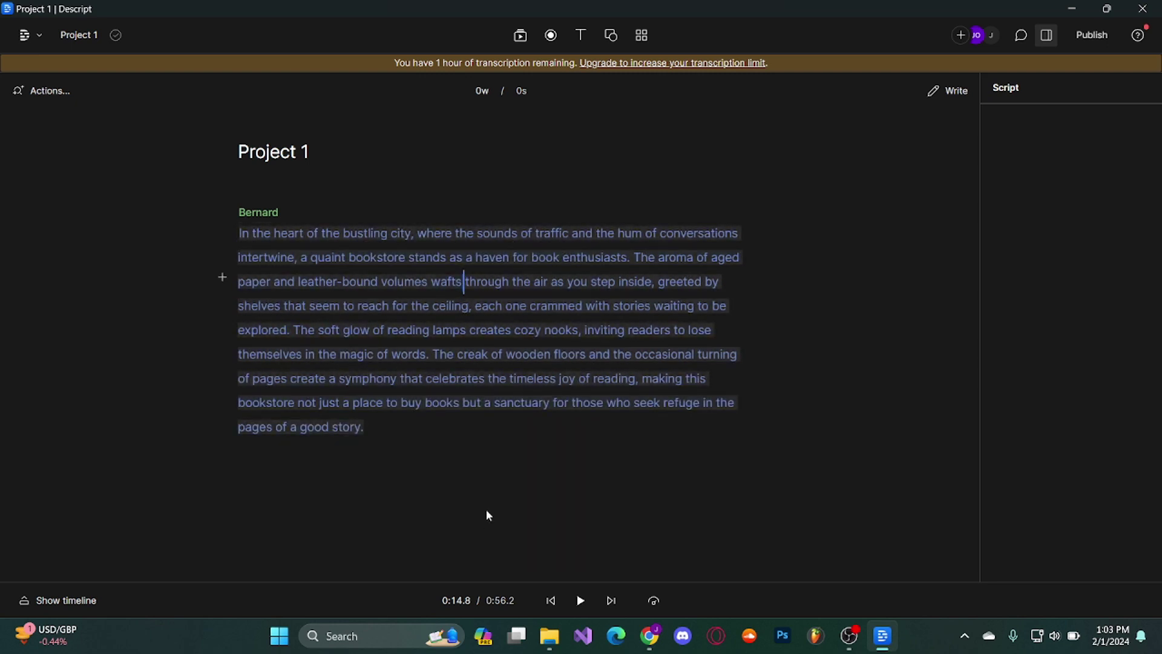
click(659, 603)
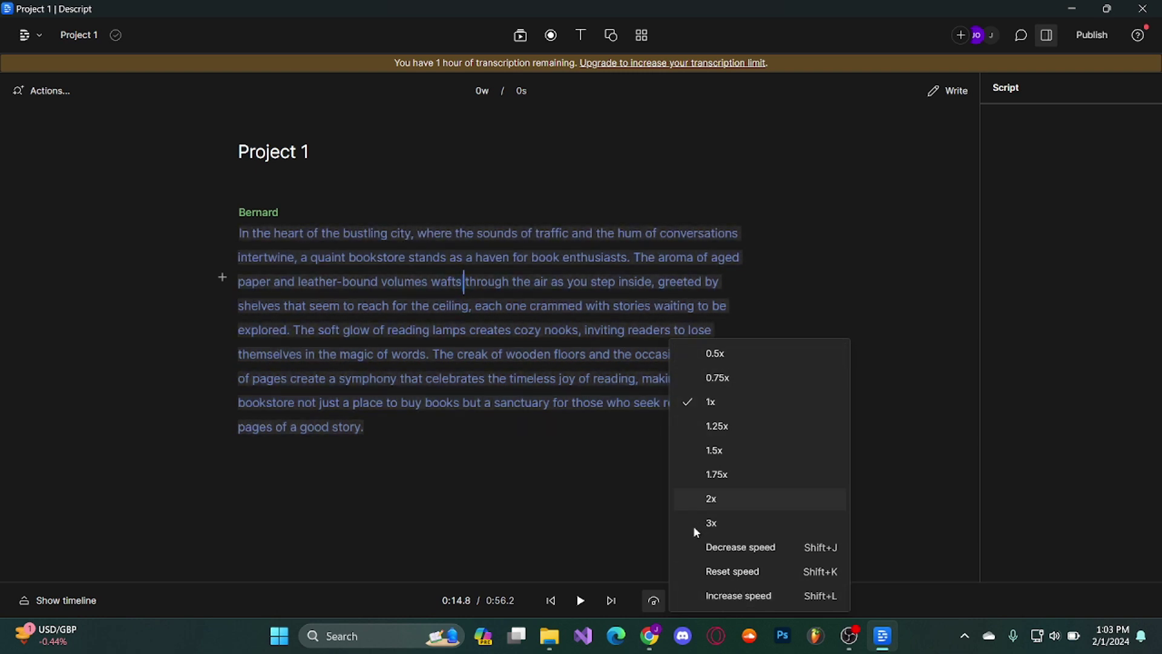
click(656, 546)
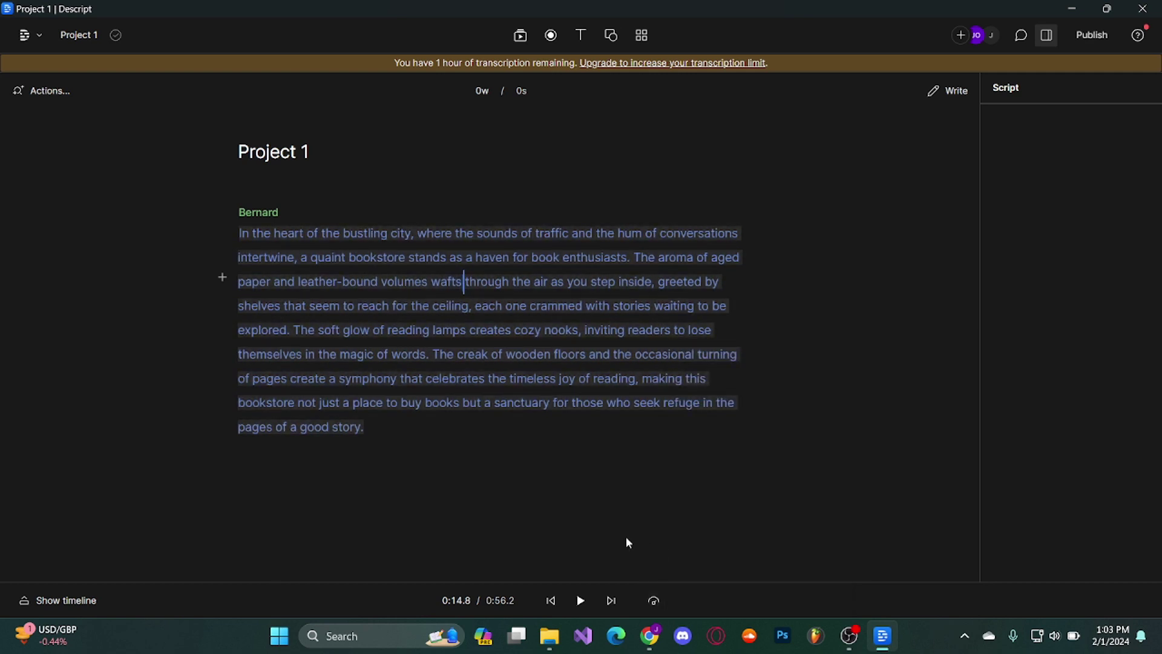
click(48, 92)
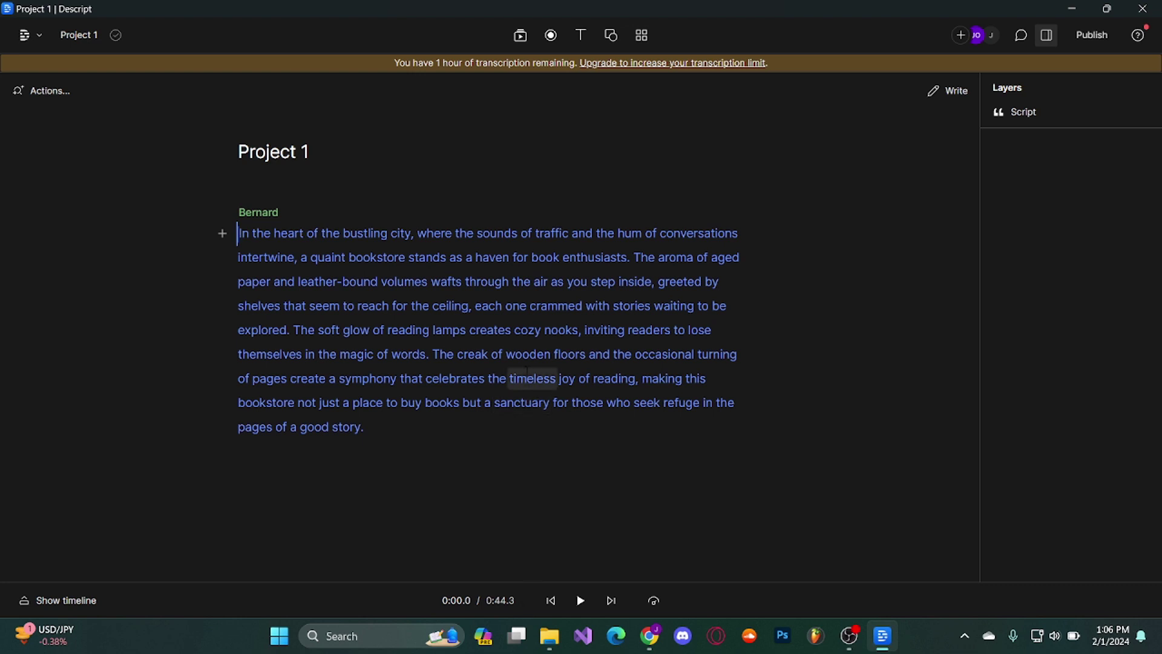
Play the generated narration from the beginning, pause it partway through, and place the cursor near the script's end.
click(587, 610)
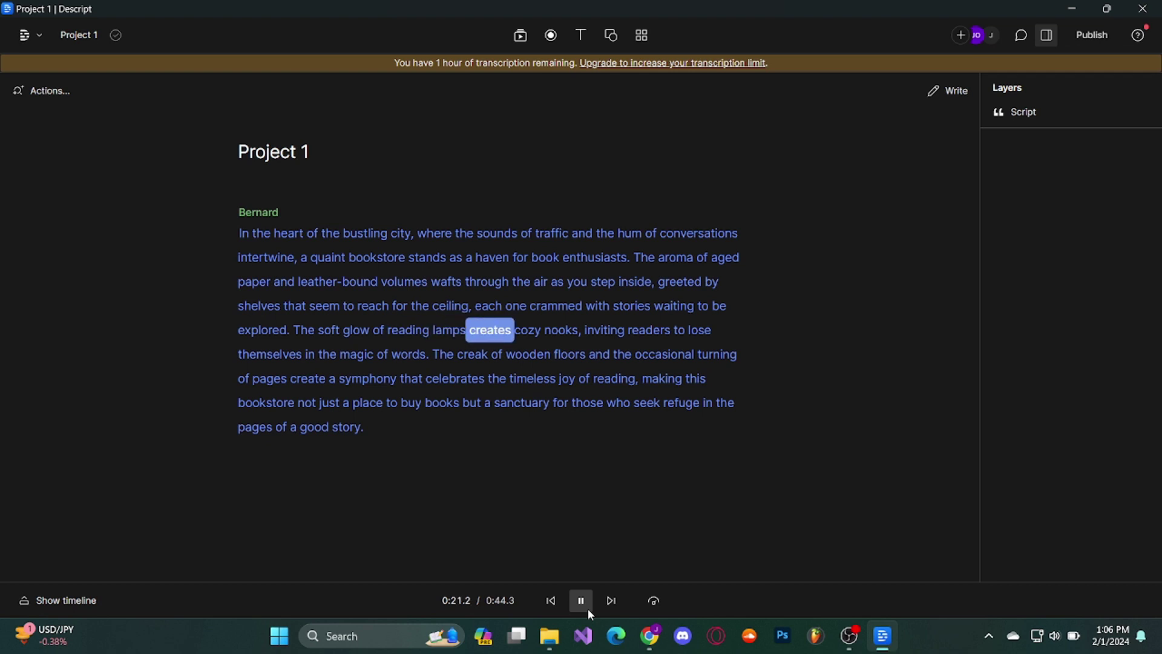
click(583, 602)
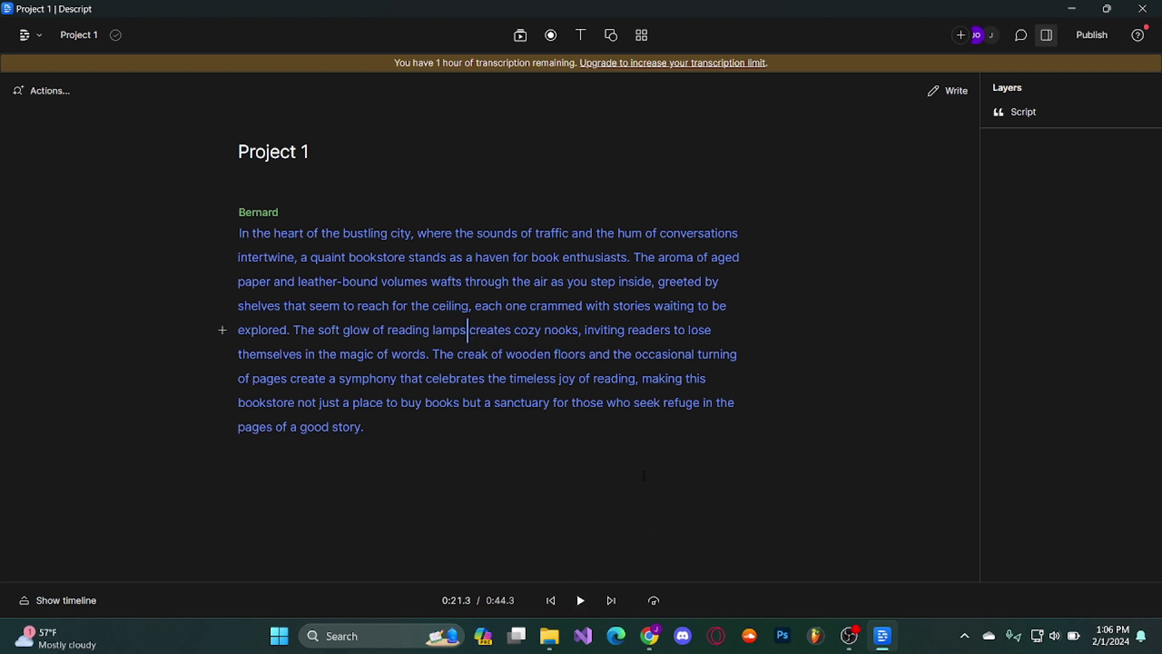
click(612, 431)
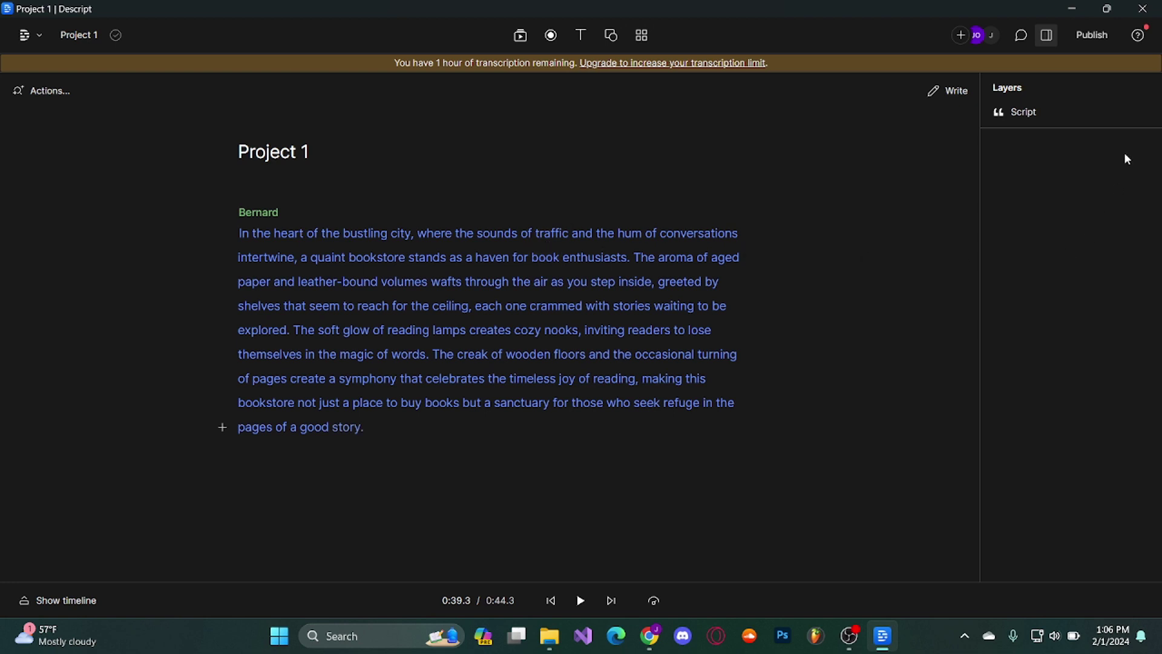
Open the audio export settings for Project 1 and review the available export ranges and audio file formats.
click(1084, 35)
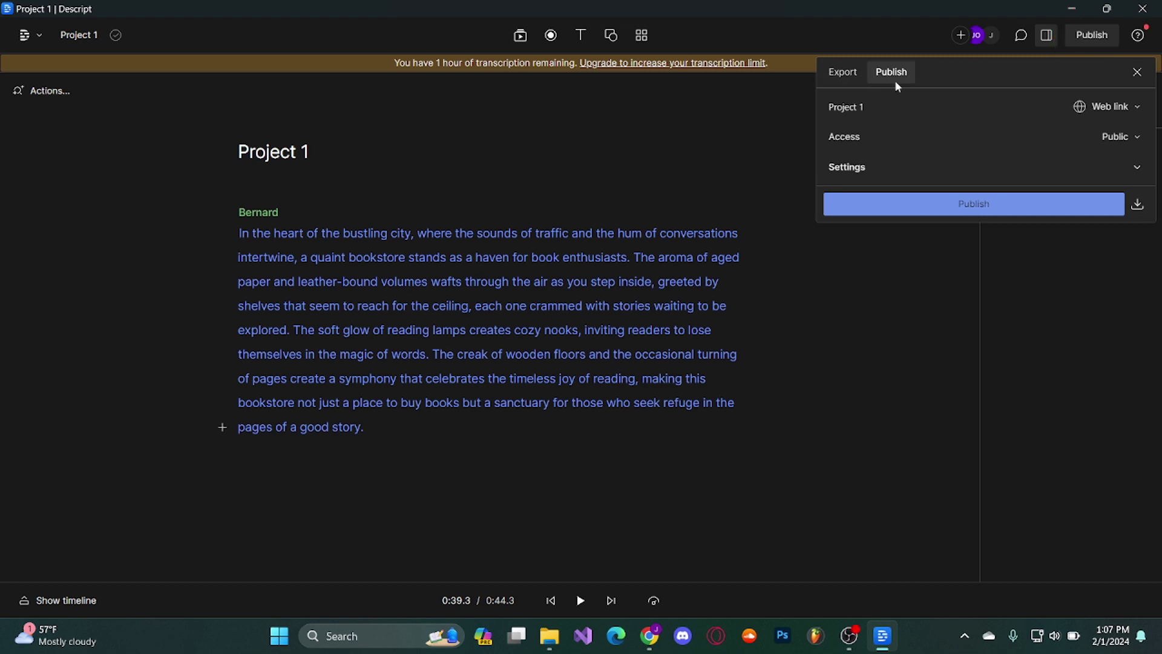
click(859, 78)
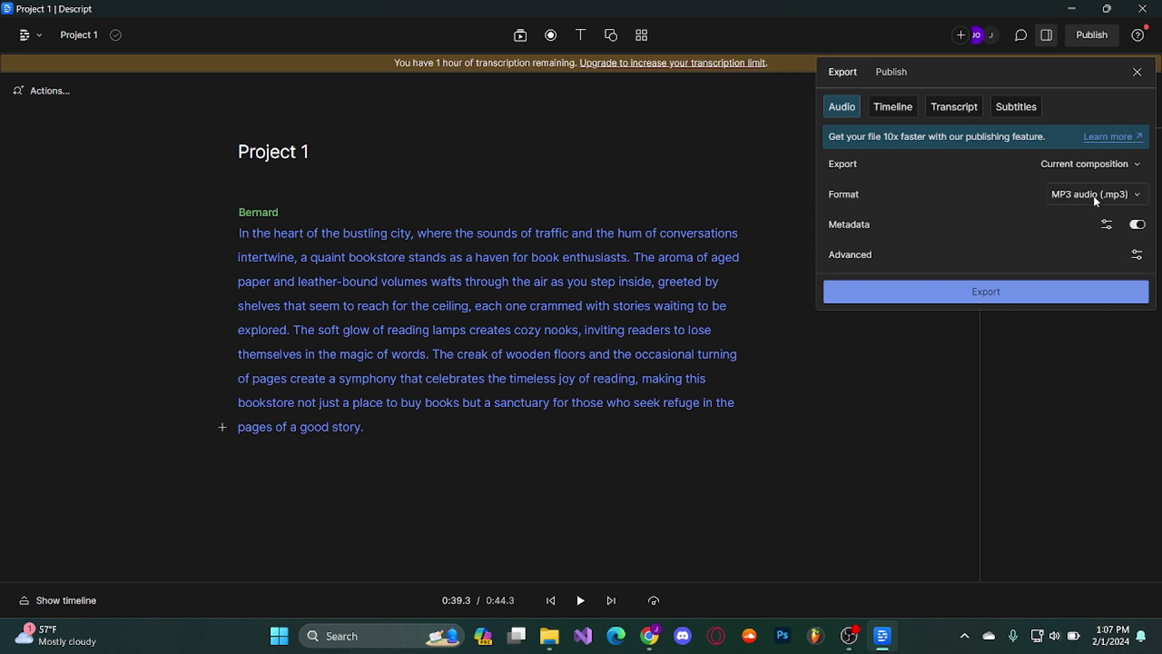
click(1134, 167)
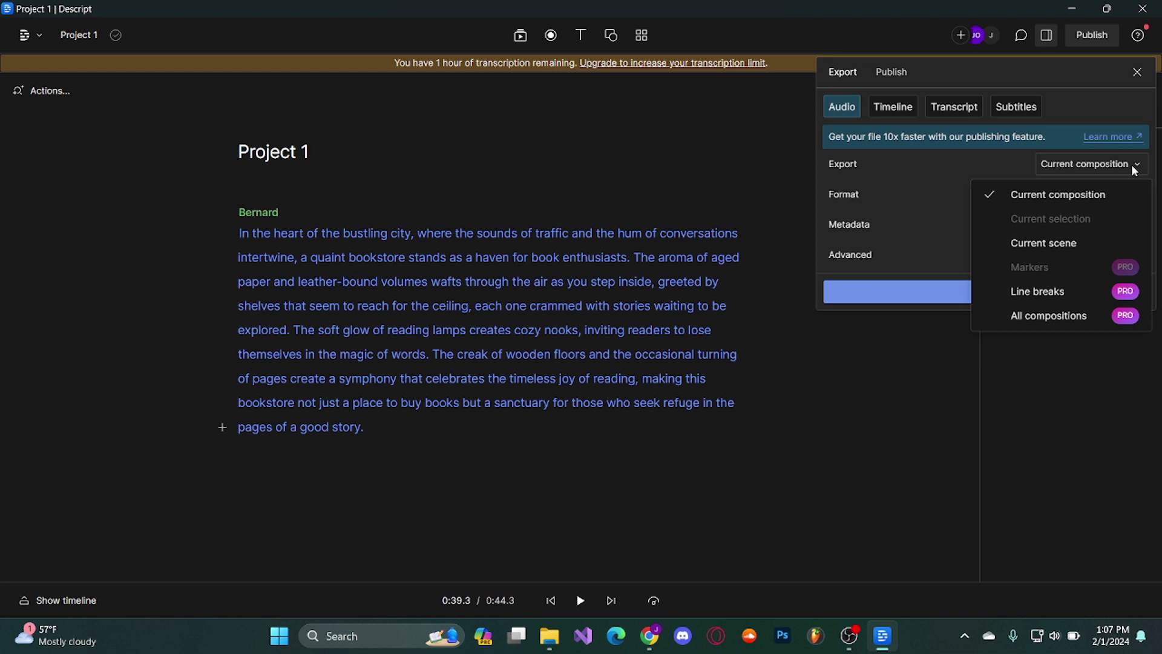
click(1131, 165)
click(1117, 193)
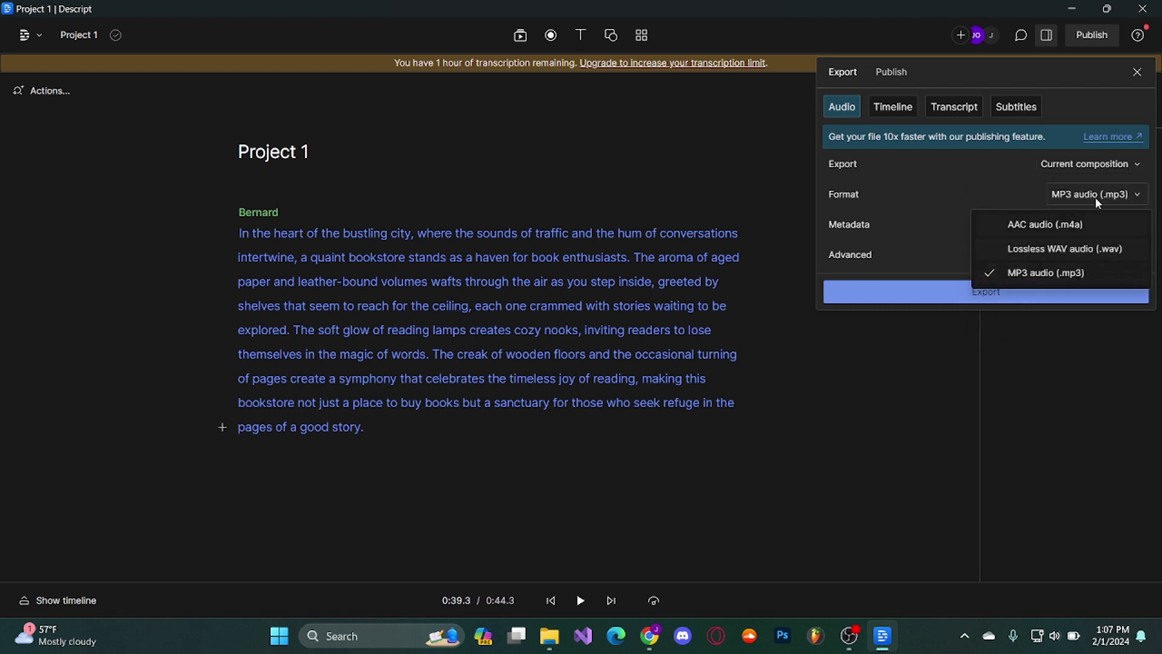
click(1100, 194)
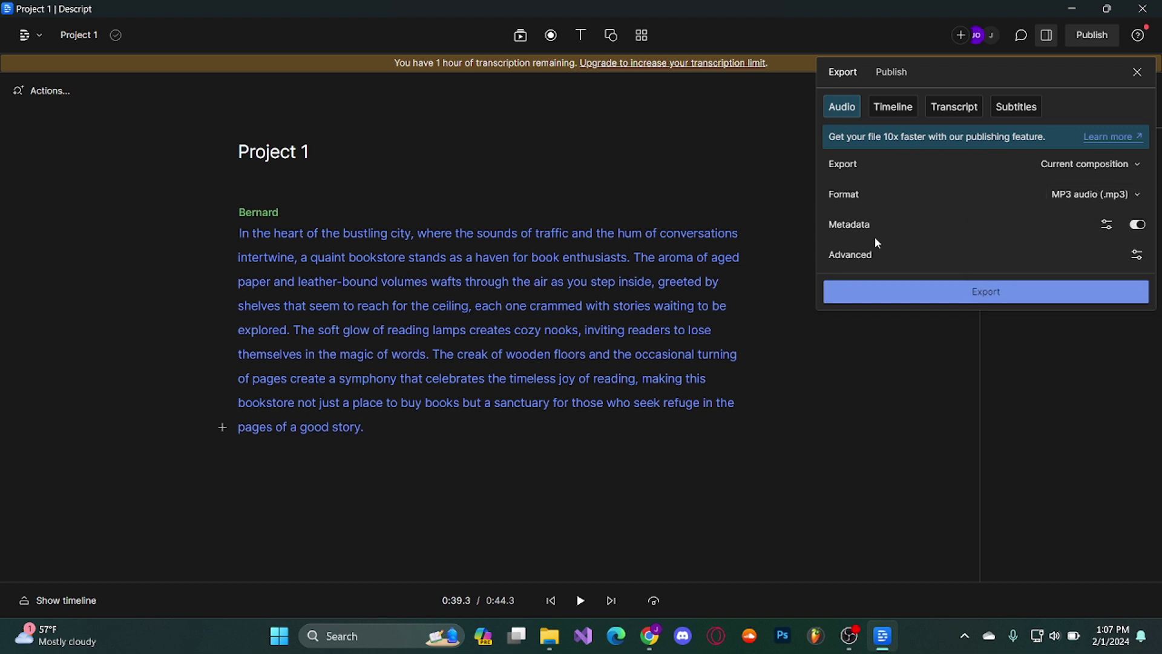
Review the advanced export options for audio bitrate, sample rate and volume normalization.
click(1136, 255)
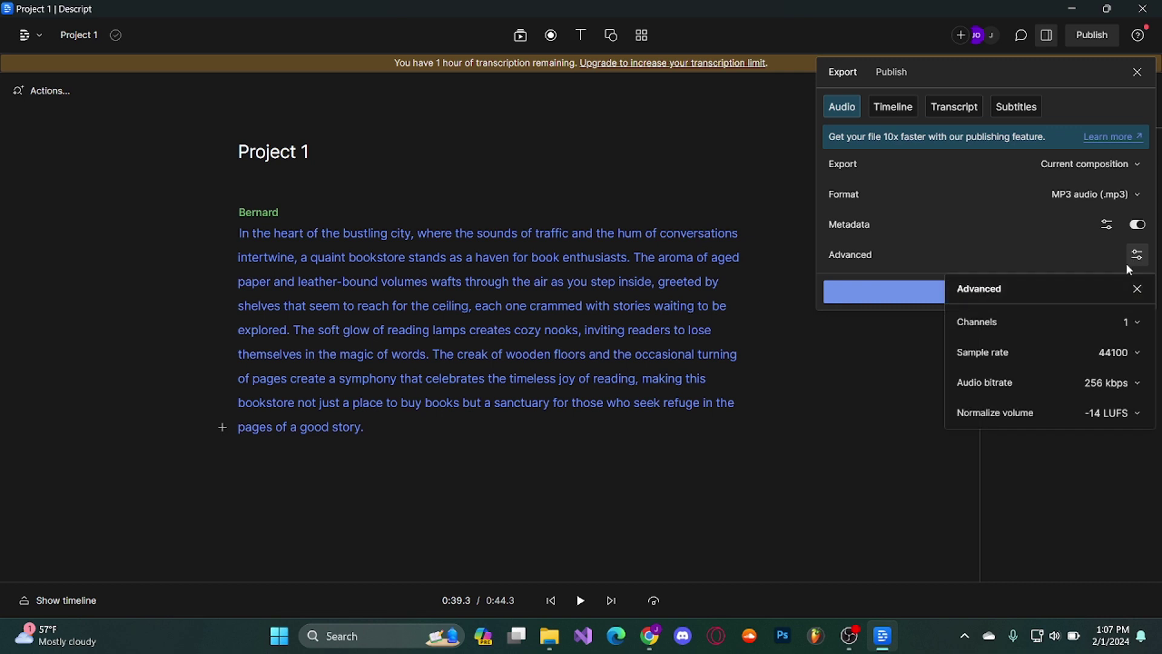
click(1117, 385)
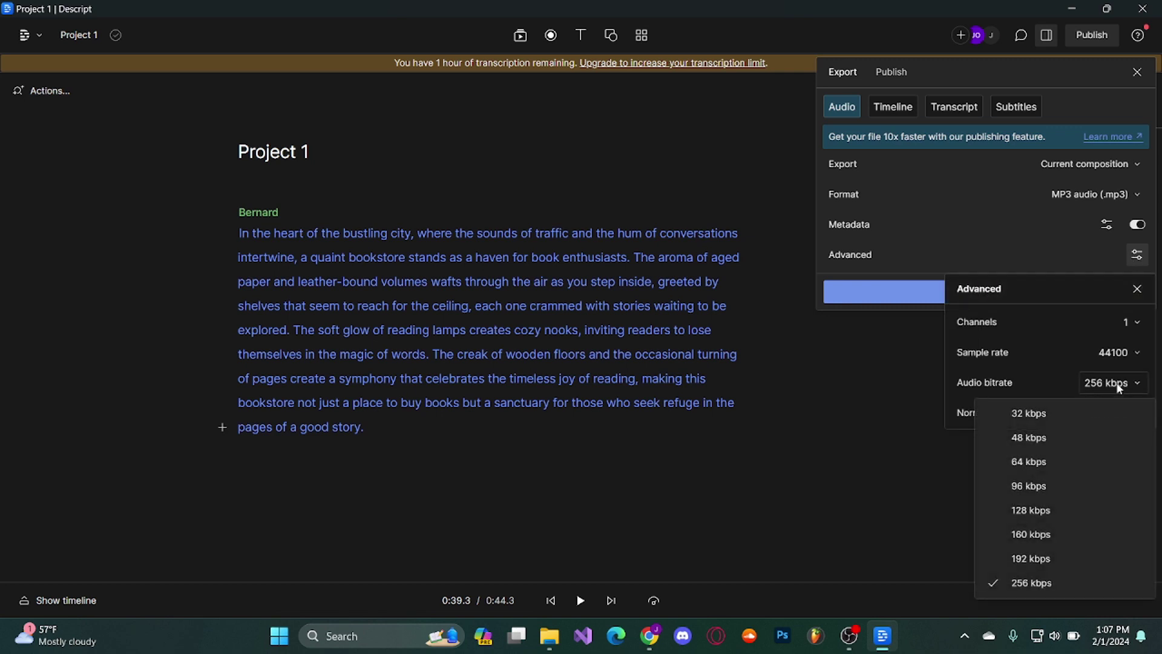
click(1118, 385)
click(1113, 352)
click(1113, 352)
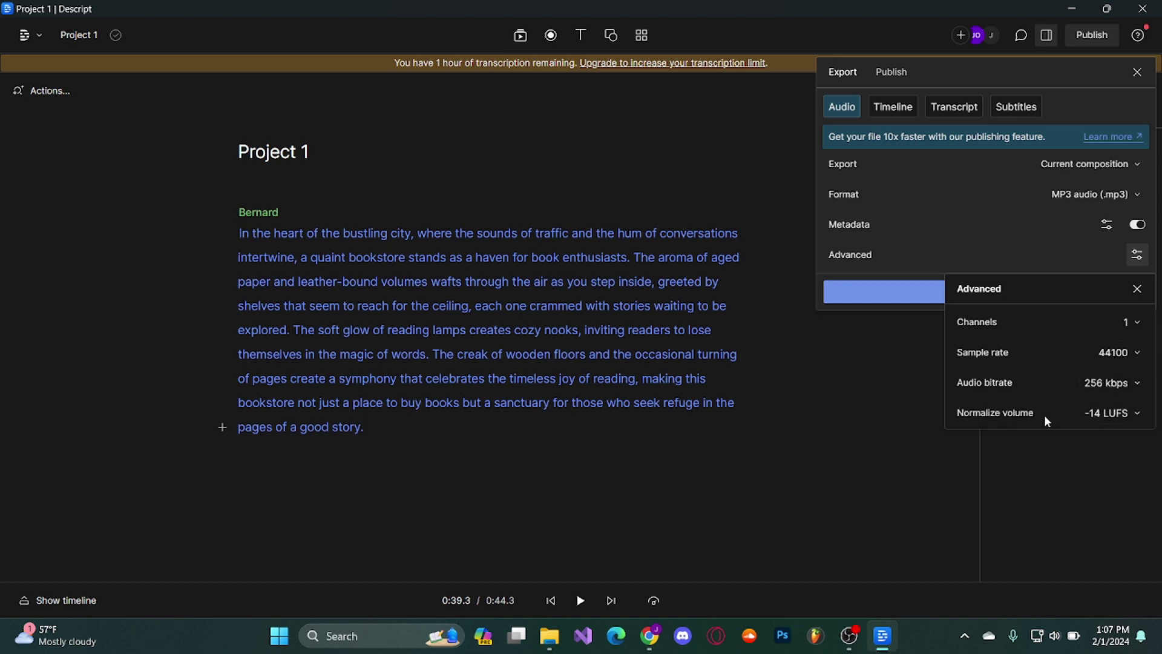
click(1103, 413)
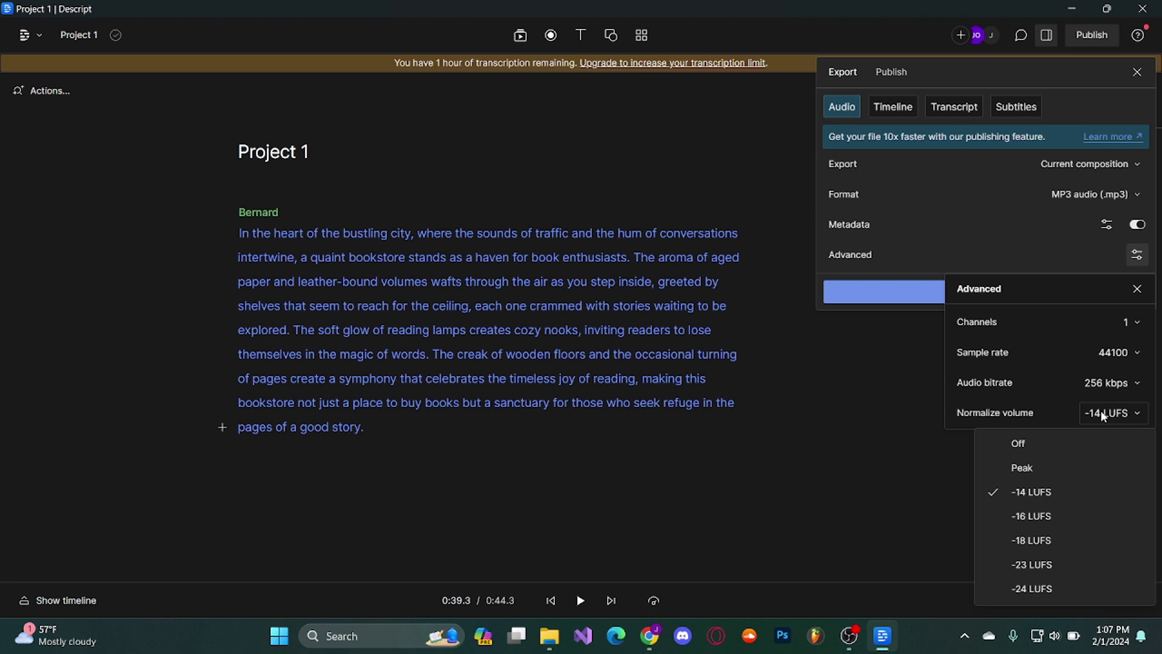
click(910, 383)
click(1137, 295)
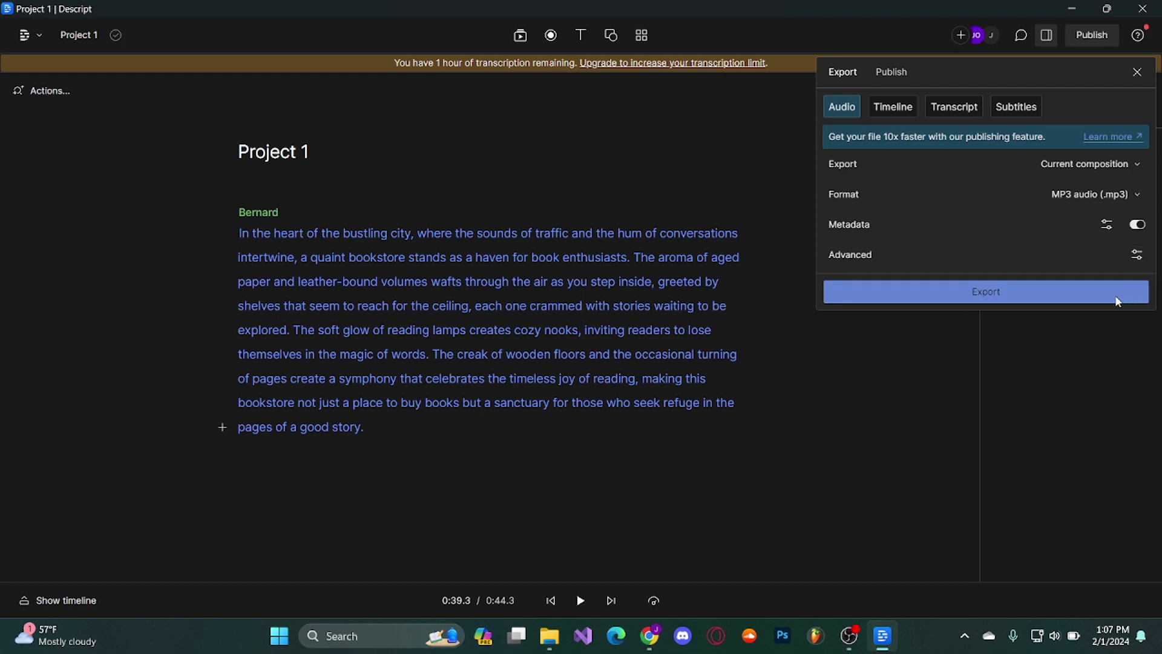
Export the current composition as an MP3 audio file named "Project 1_" to the Desktop folder.
click(994, 292)
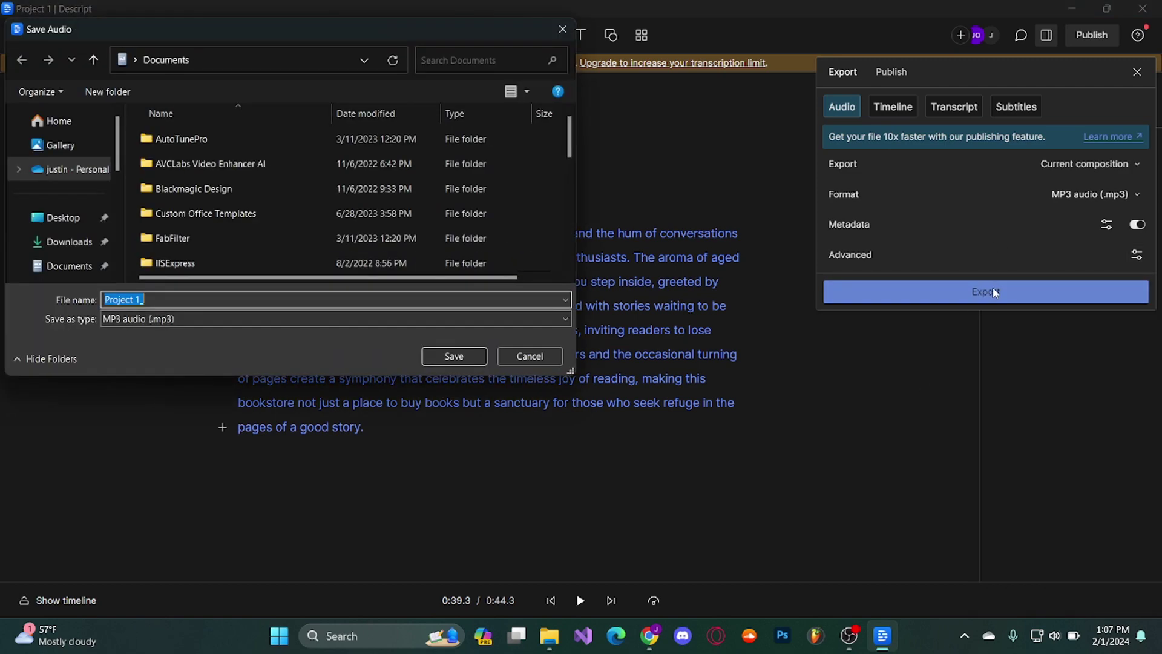
click(97, 212)
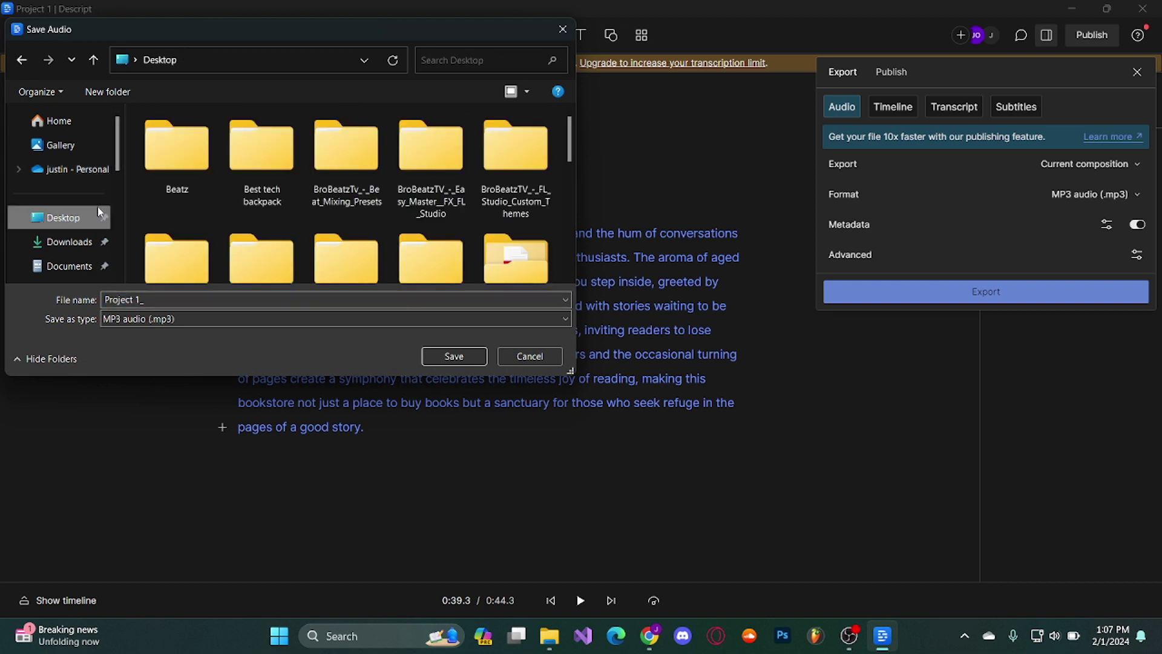
click(148, 300)
key(ctrl+a)
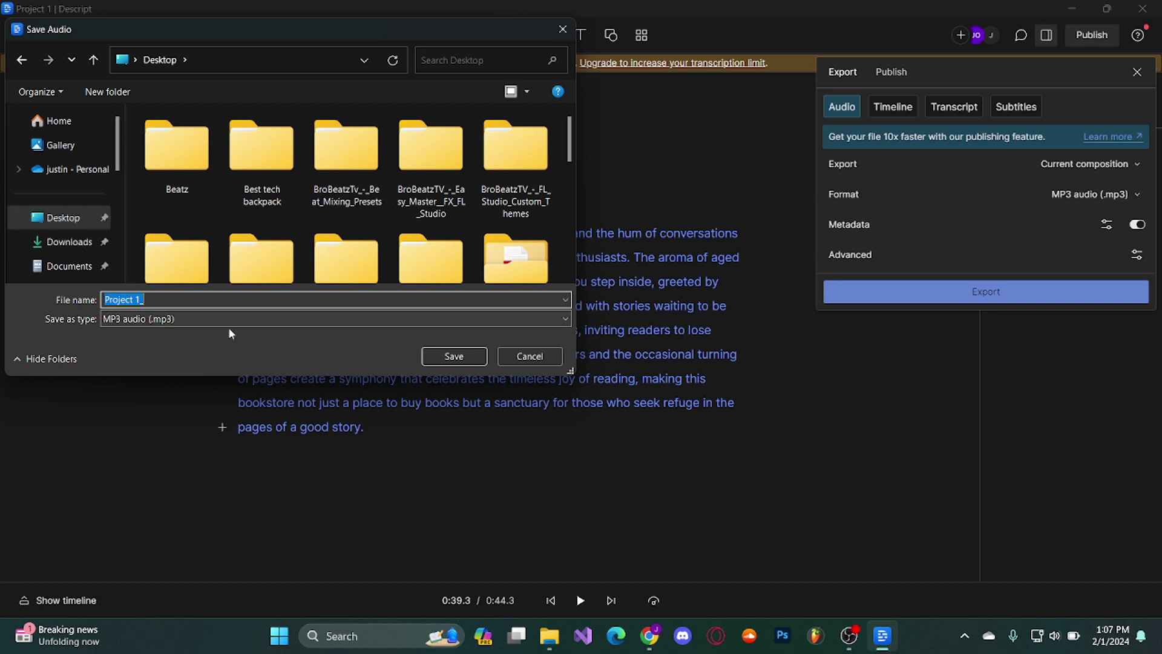
click(440, 362)
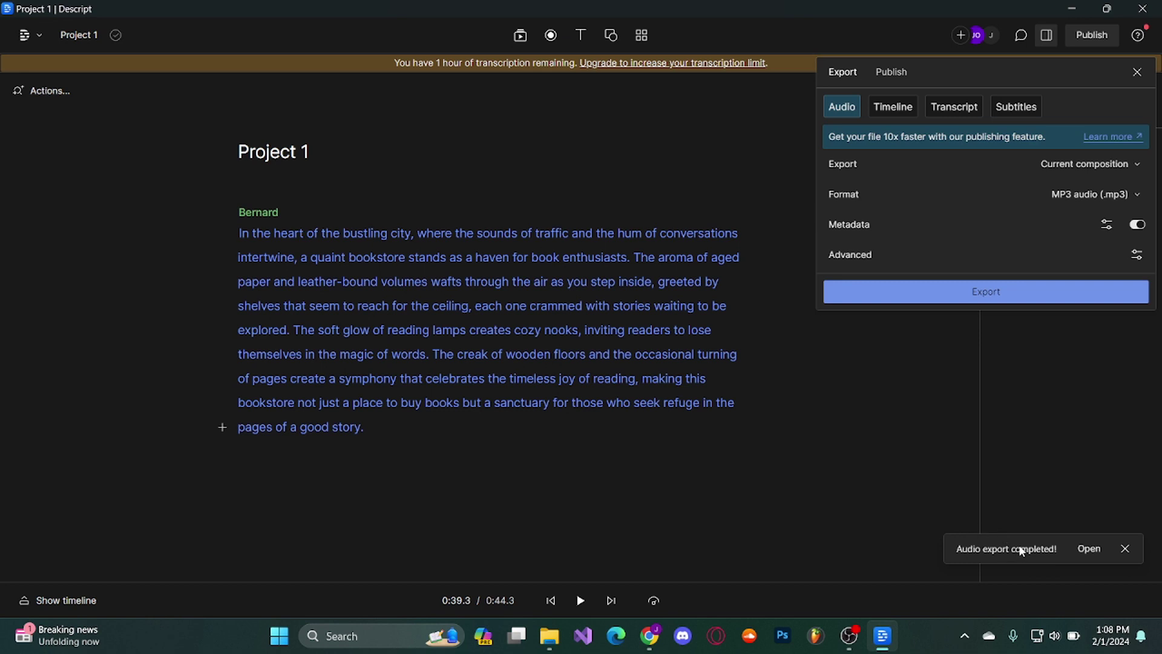
Open the exported audio's location in File Explorer and find the "Project 1_" file in the Desktop folder.
click(1087, 554)
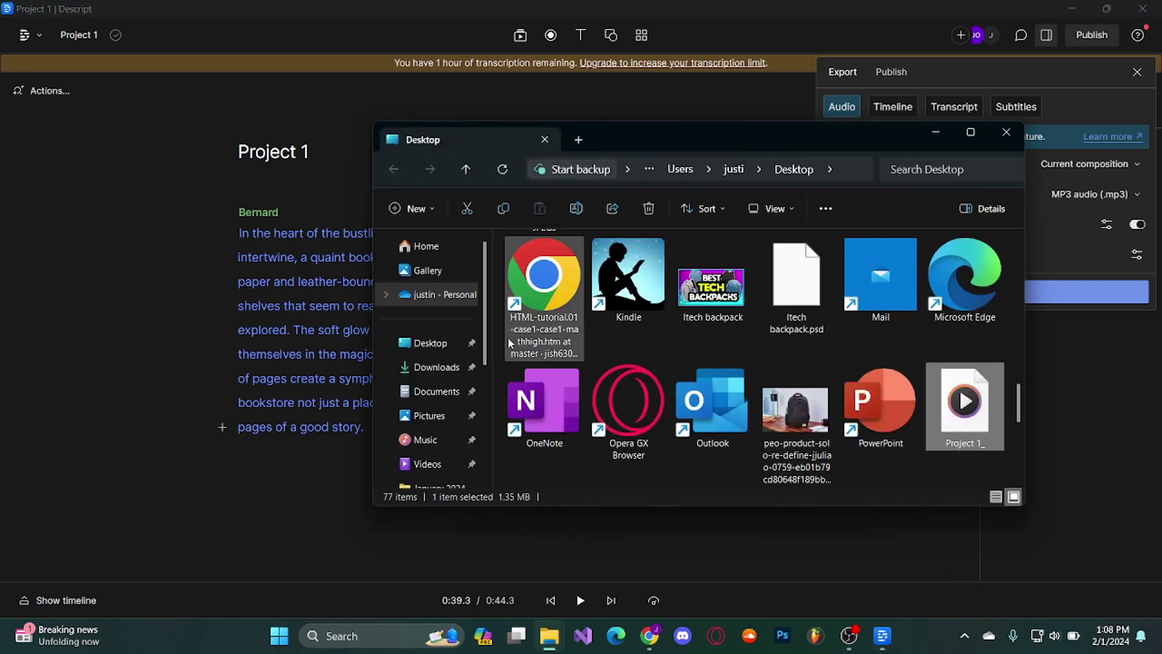
click(459, 342)
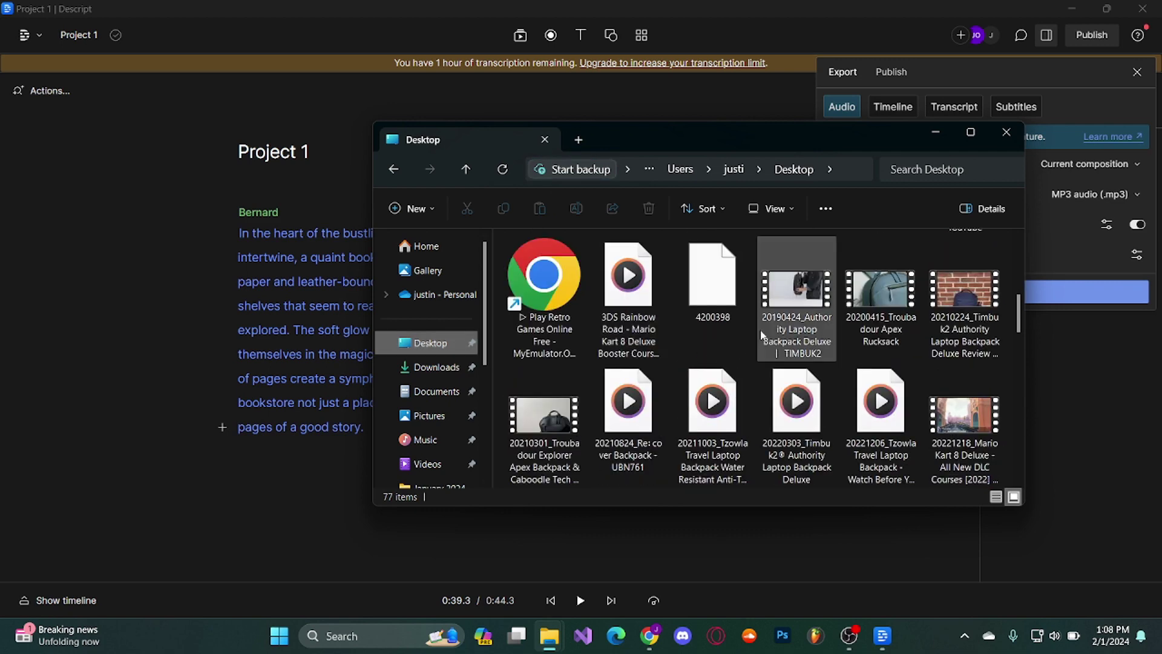
scroll(761, 335, down, 10)
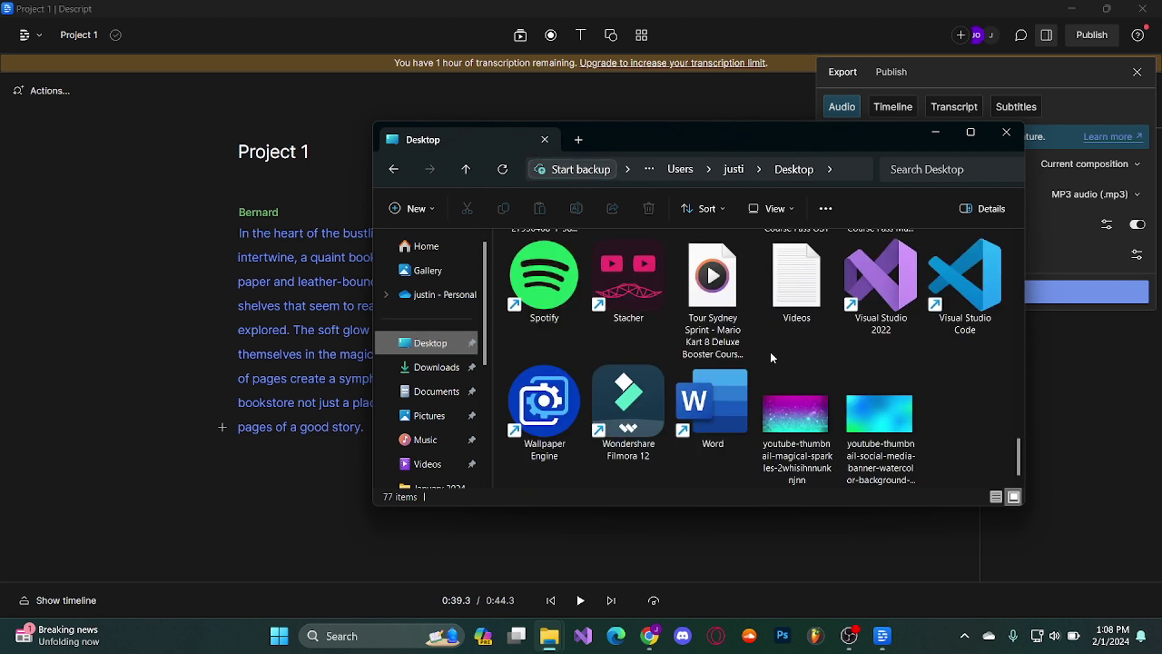
scroll(770, 351, up, 4)
scroll(813, 361, down, 2)
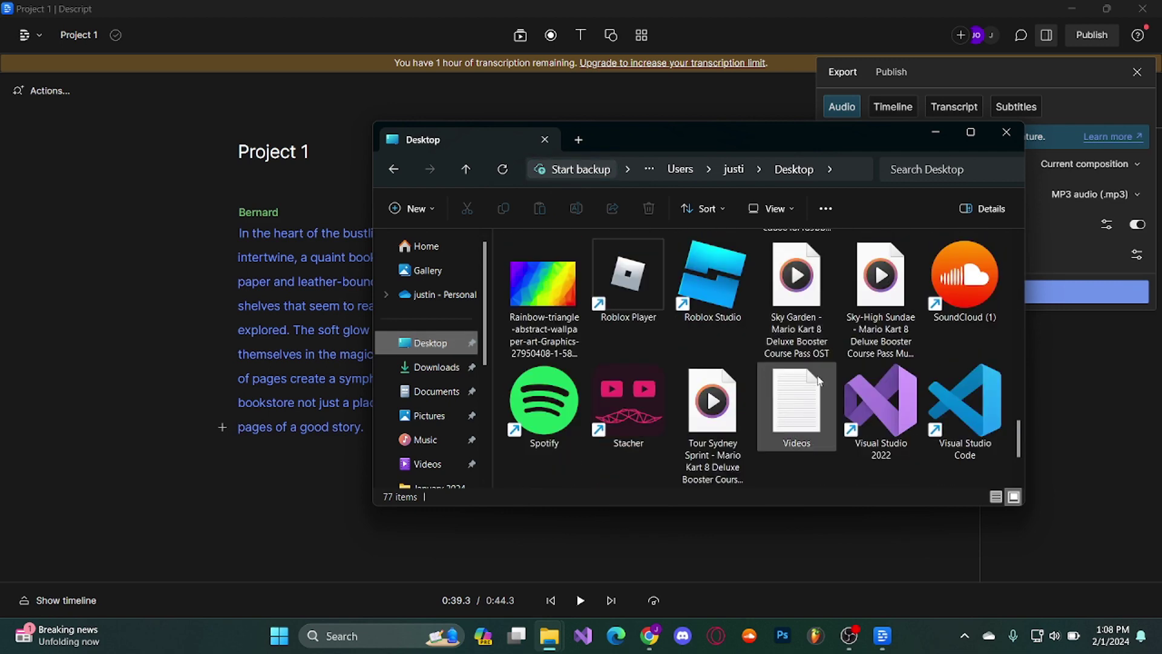
scroll(814, 362, up, 3)
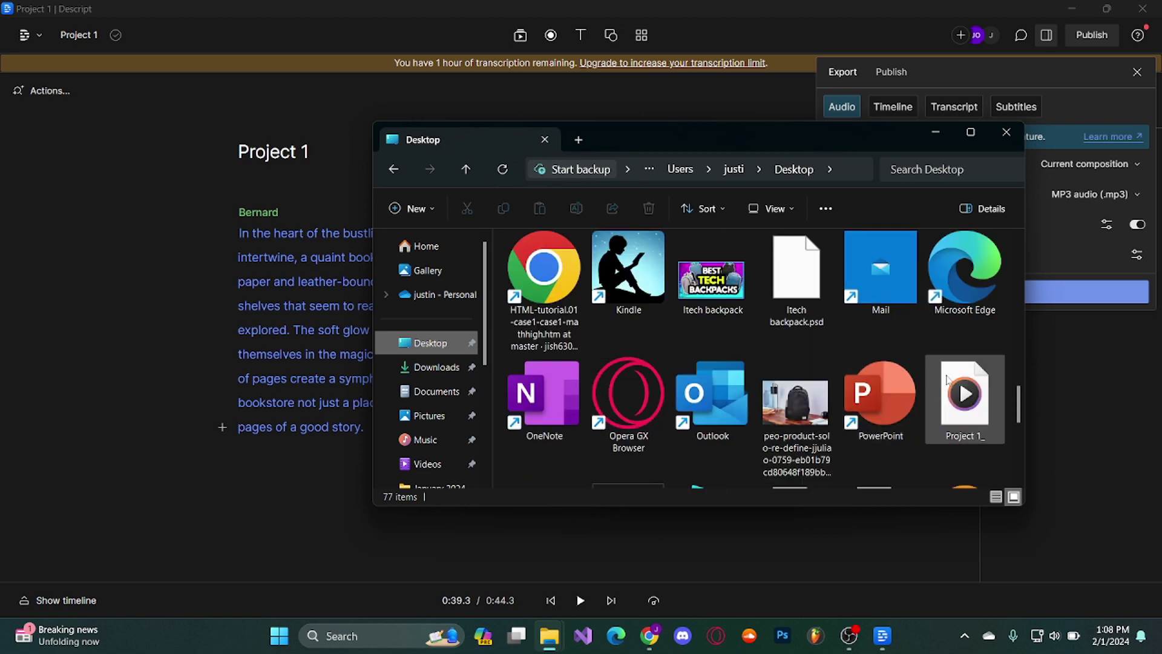